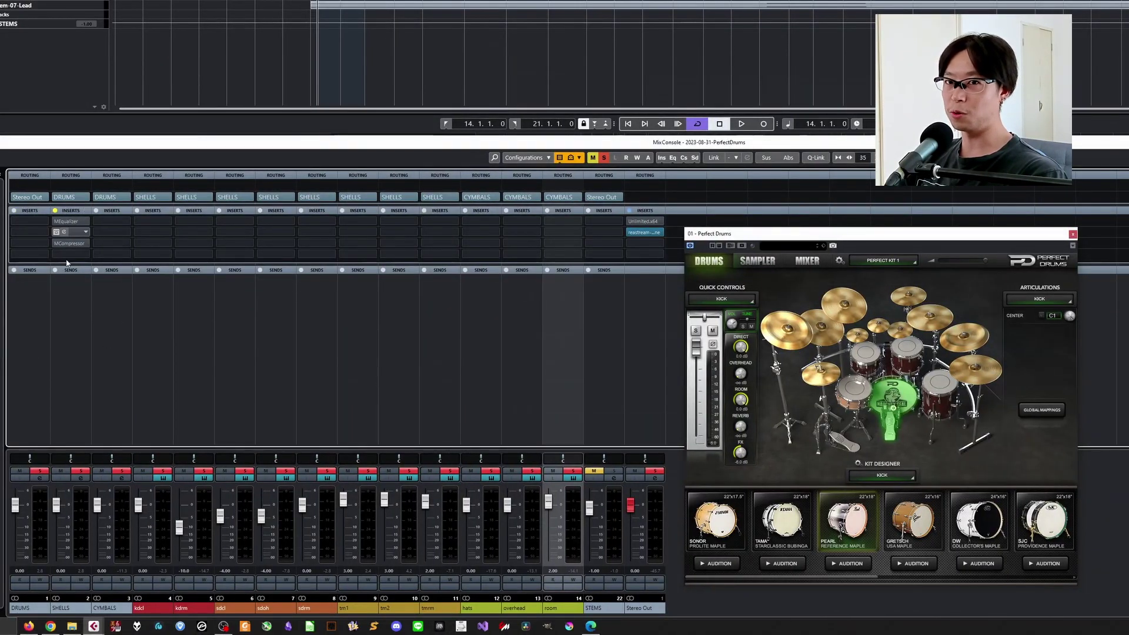
# Play the drum loop from bar 14 to bar 21 with only the drum channels soloed and STEMS muted
pyautogui.click(177, 342)
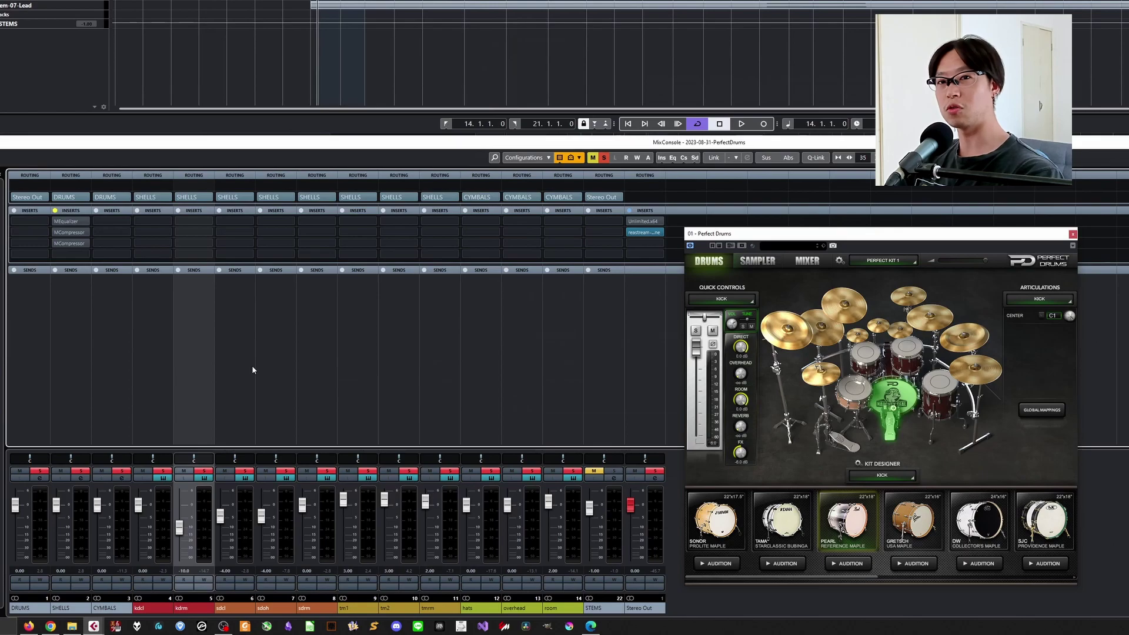
pyautogui.press('space')
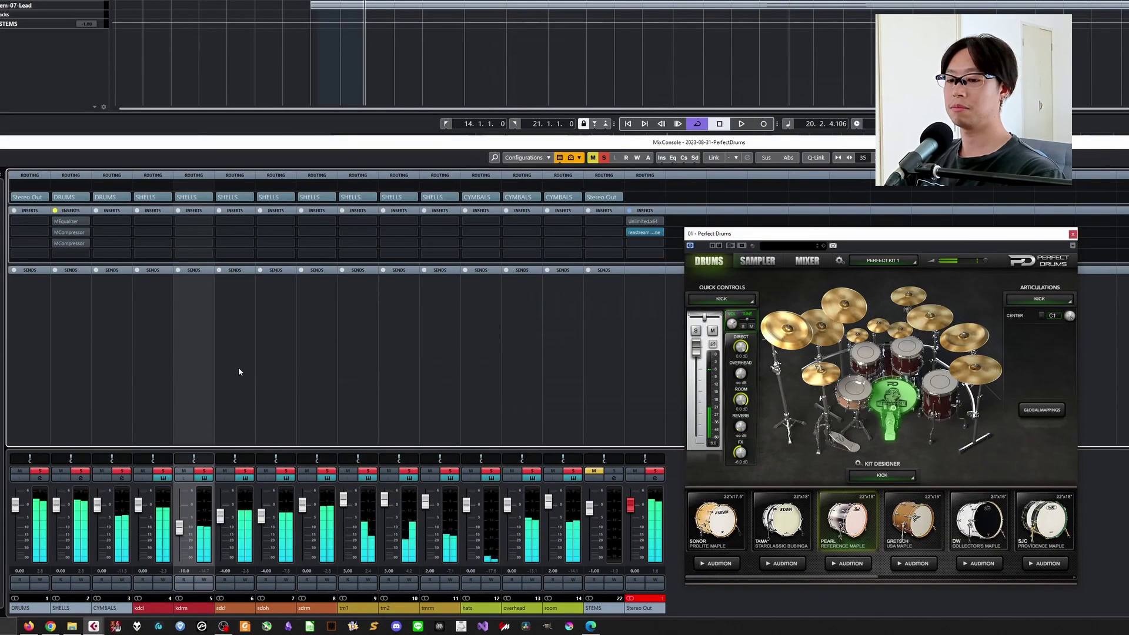
pyautogui.press('space')
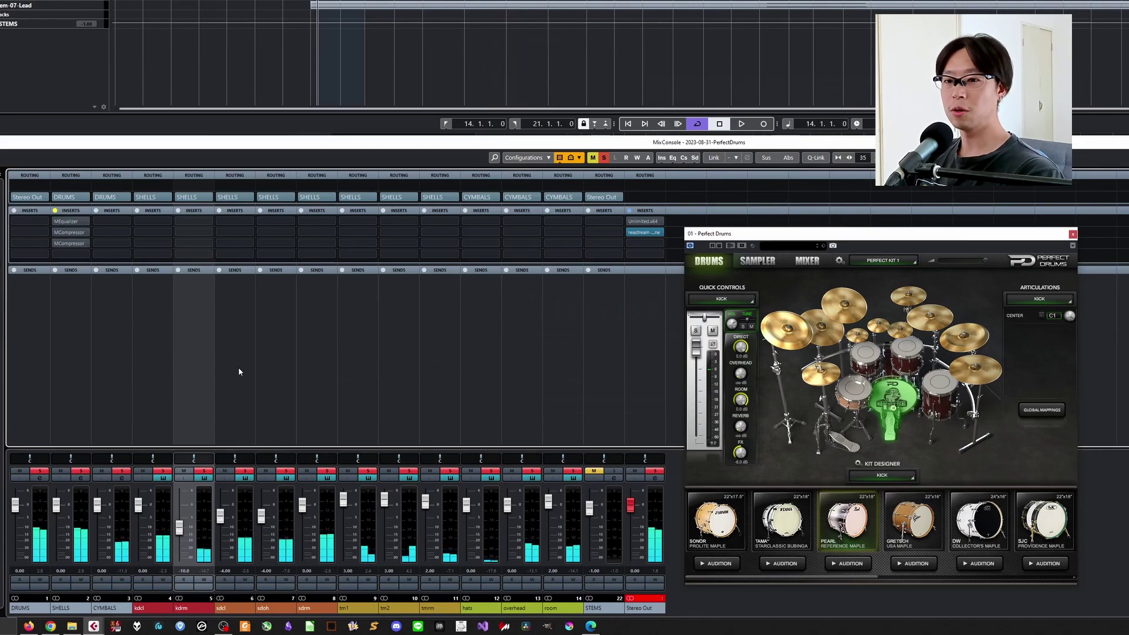
# Clear all mute and solo states in the mixer and play the loop with the drums and stems together
pyautogui.click(604, 158)
pyautogui.click(593, 158)
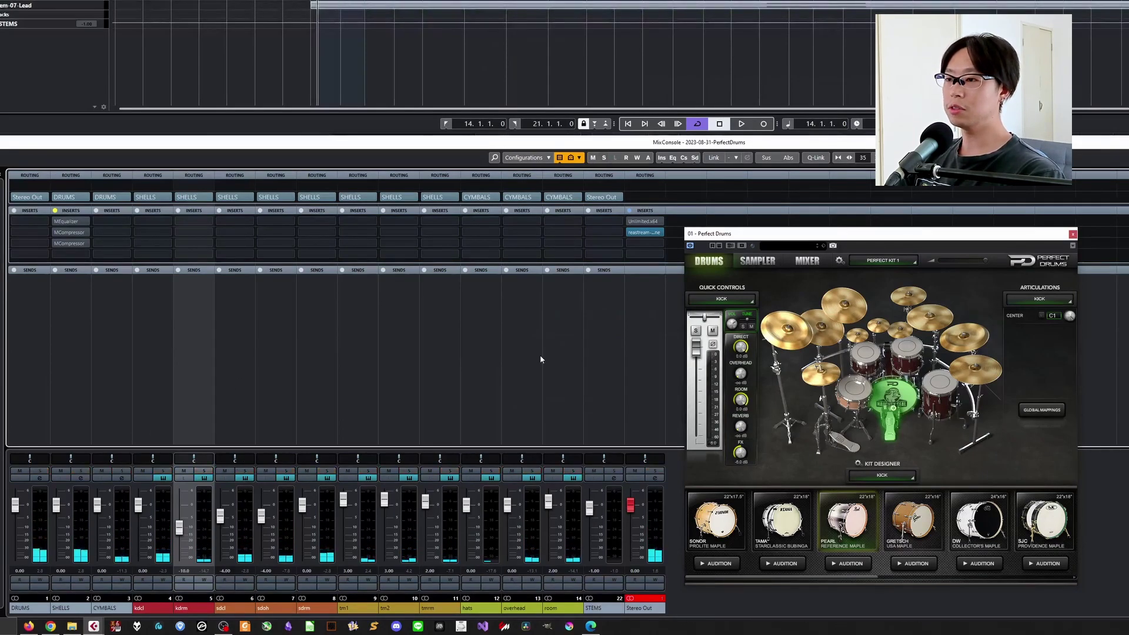
pyautogui.click(537, 348)
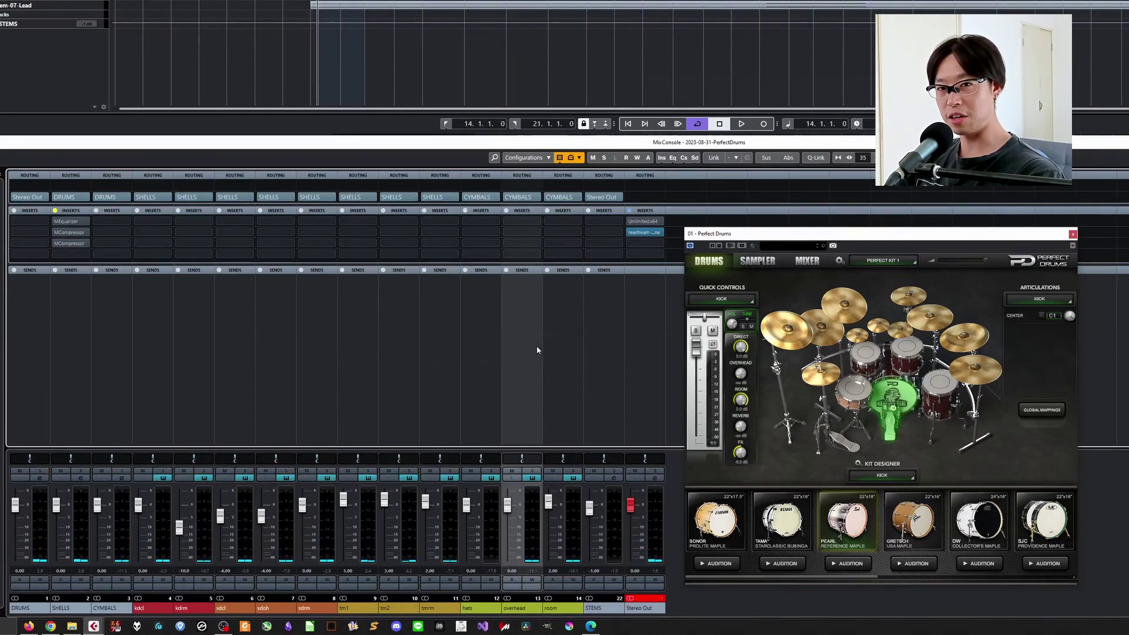
pyautogui.press('space')
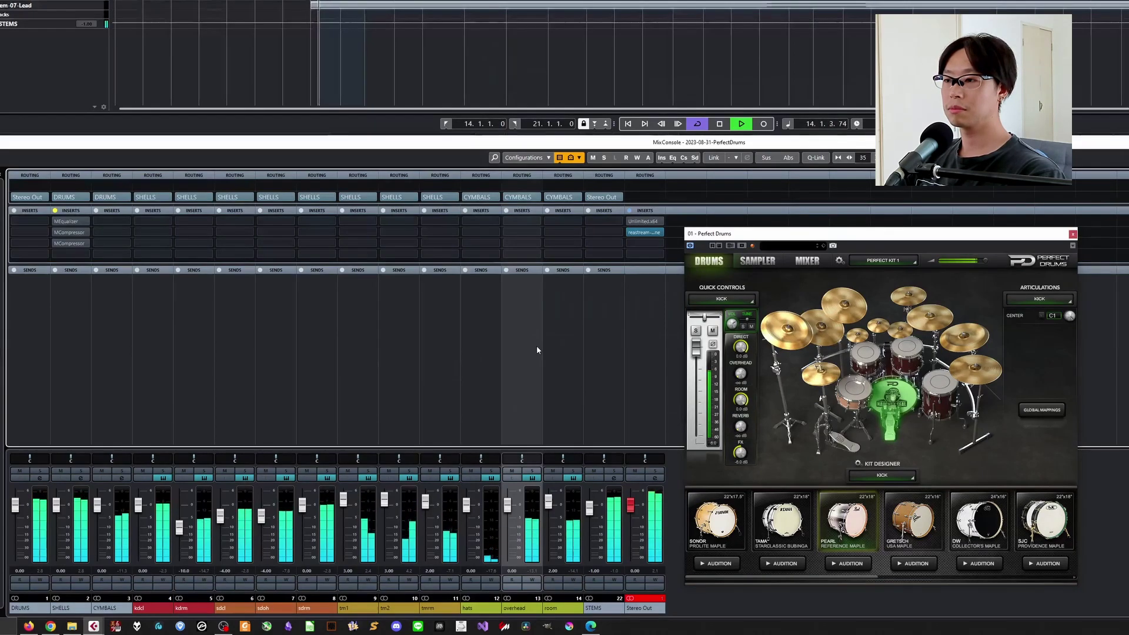
pyautogui.press('space')
pyautogui.press('KP_0')
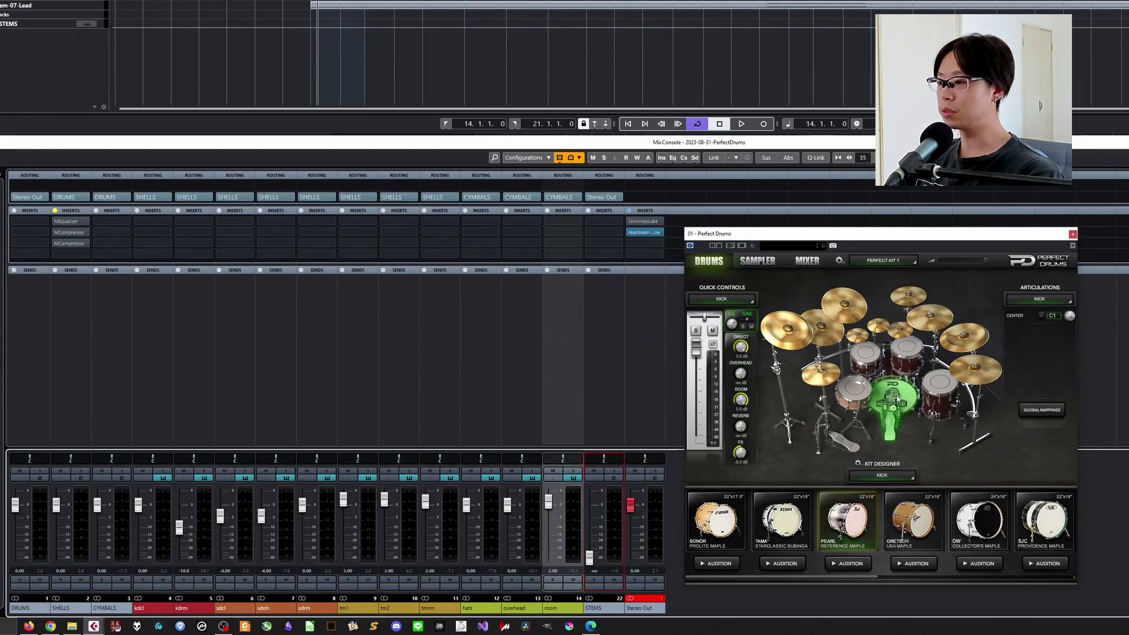
# Audition the kick, the Sonor Artist Series Bronze snare, tom 1 and the floor tom in the drum kit
pyautogui.click(898, 399)
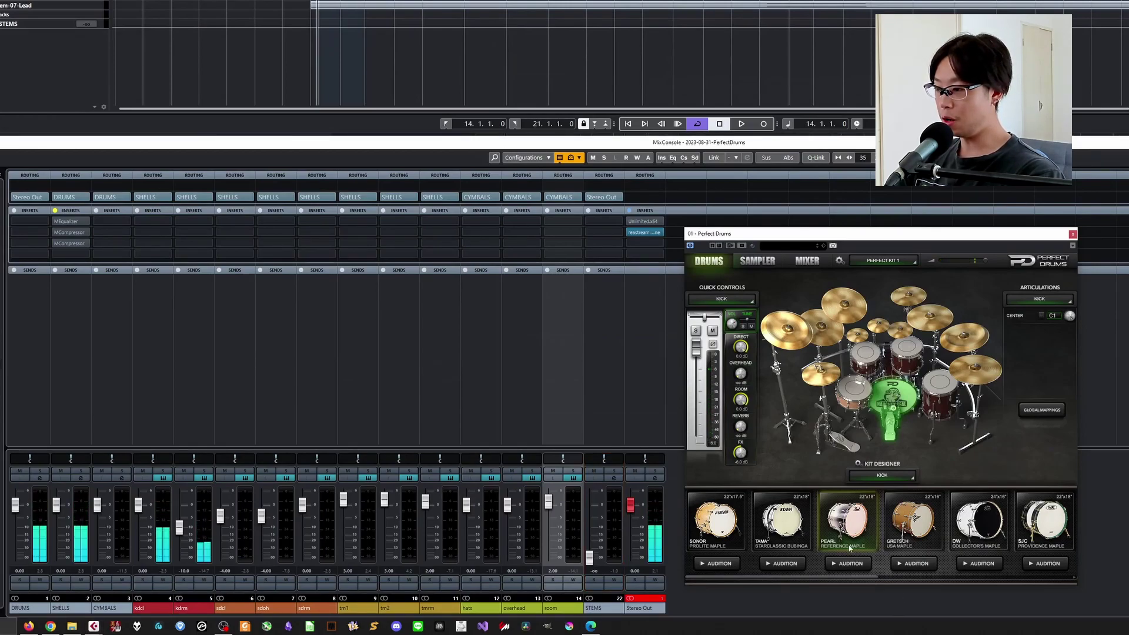
pyautogui.click(851, 393)
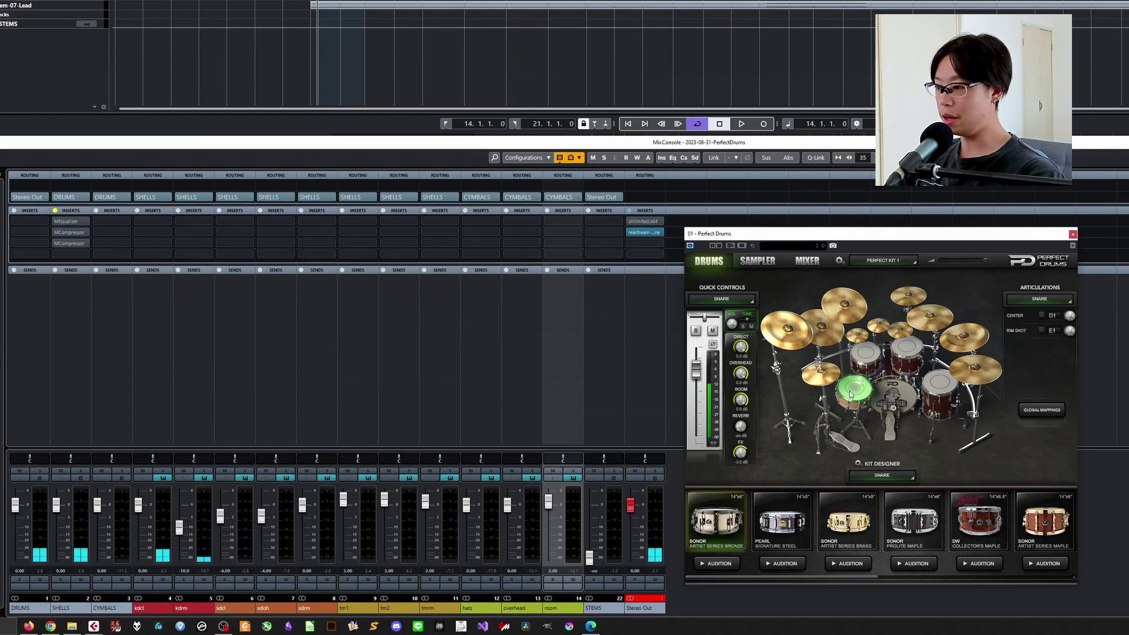
pyautogui.click(719, 564)
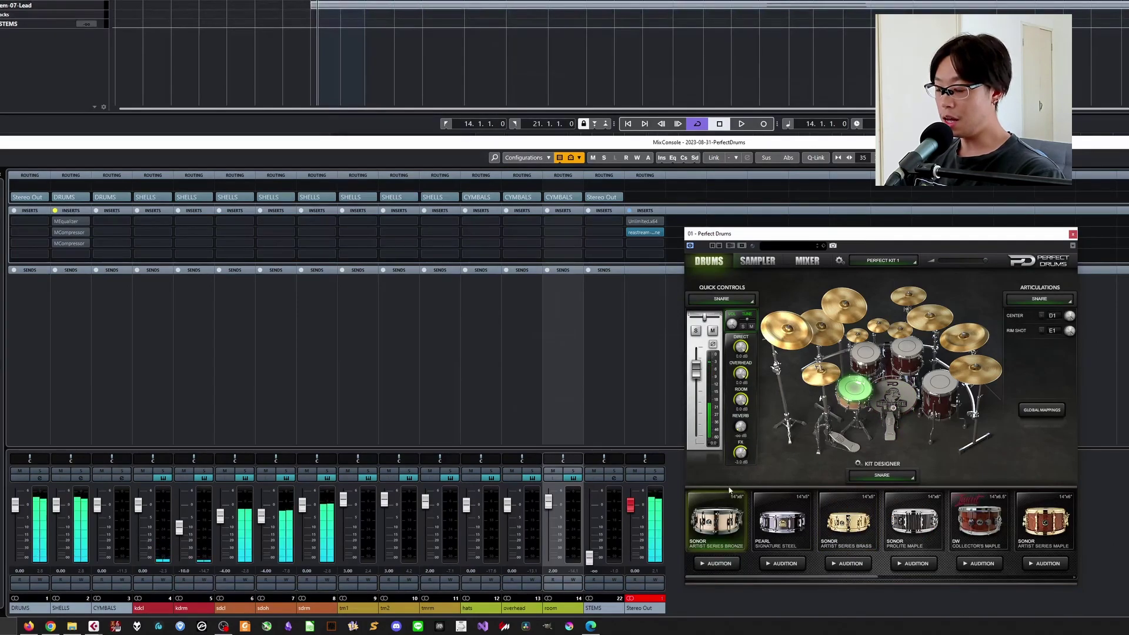
pyautogui.click(867, 357)
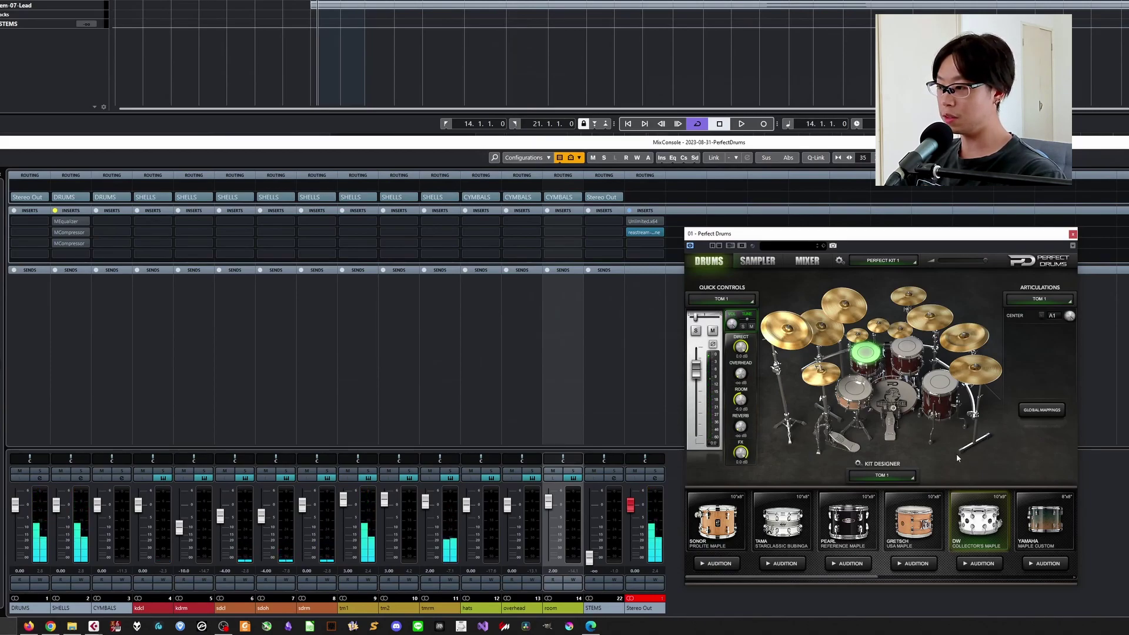
pyautogui.click(944, 390)
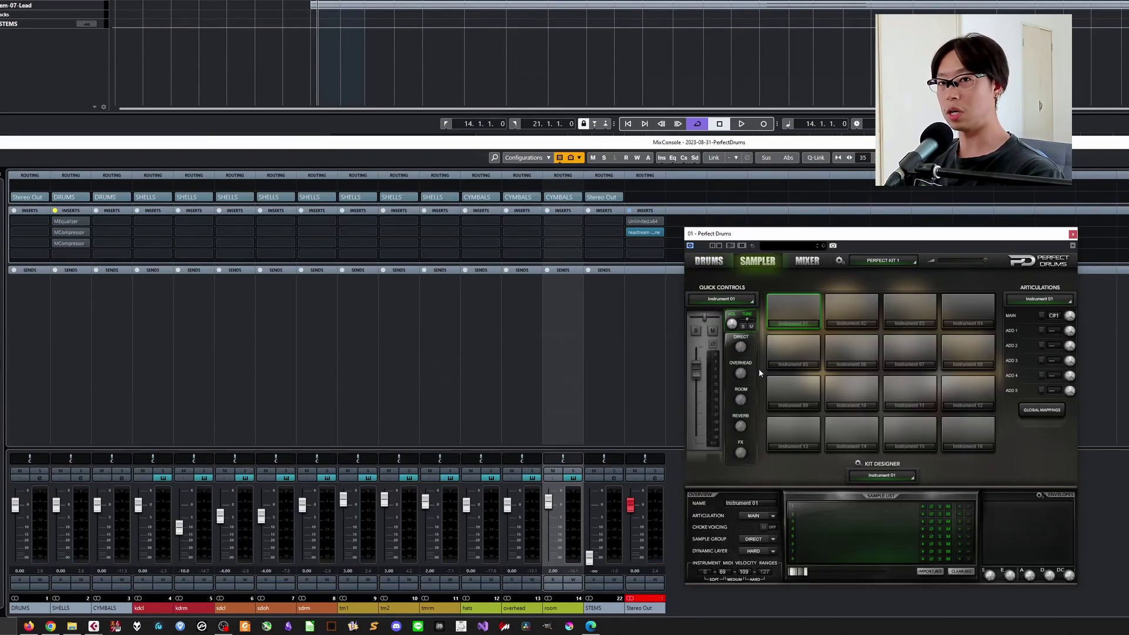
# Show the drum plugin's mixer page and play the drum loop through it
pyautogui.click(807, 260)
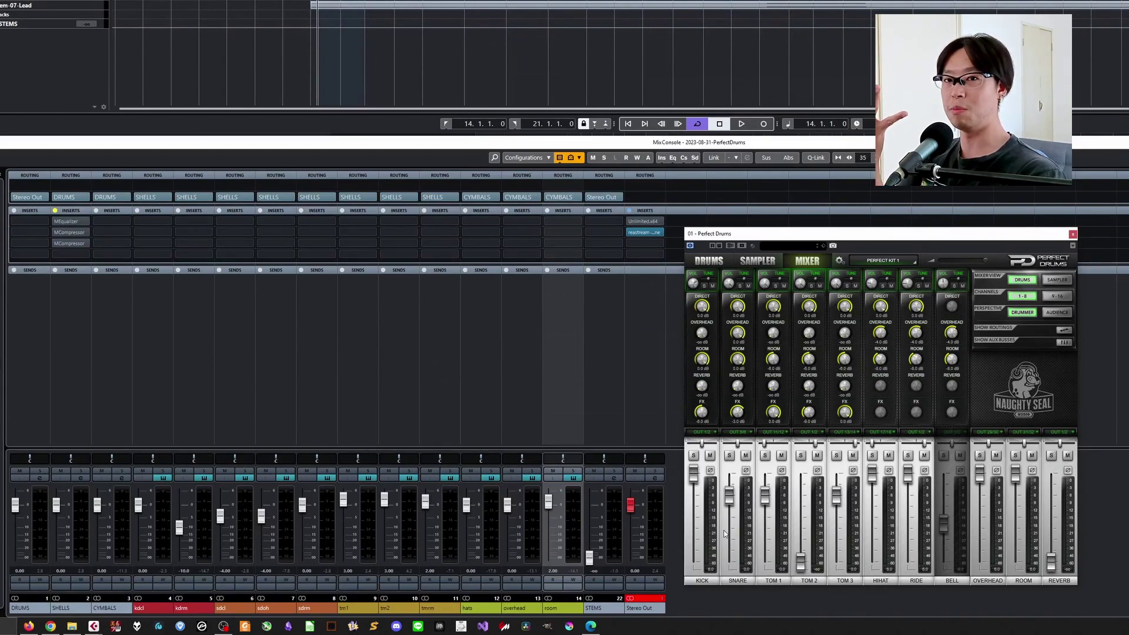
pyautogui.press('space')
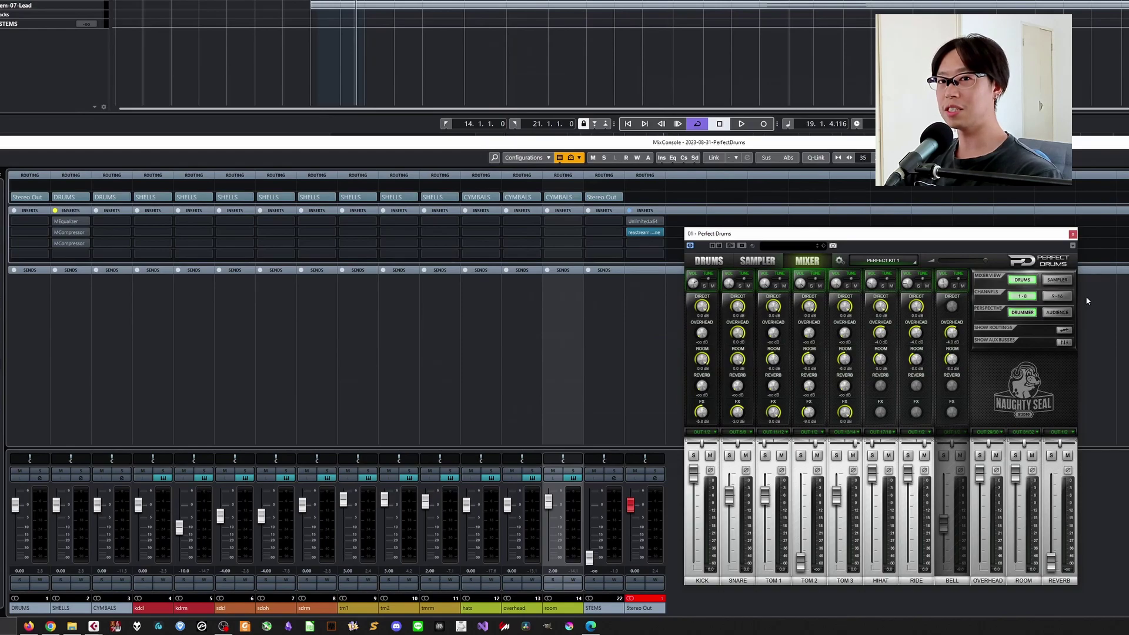
pyautogui.press('space')
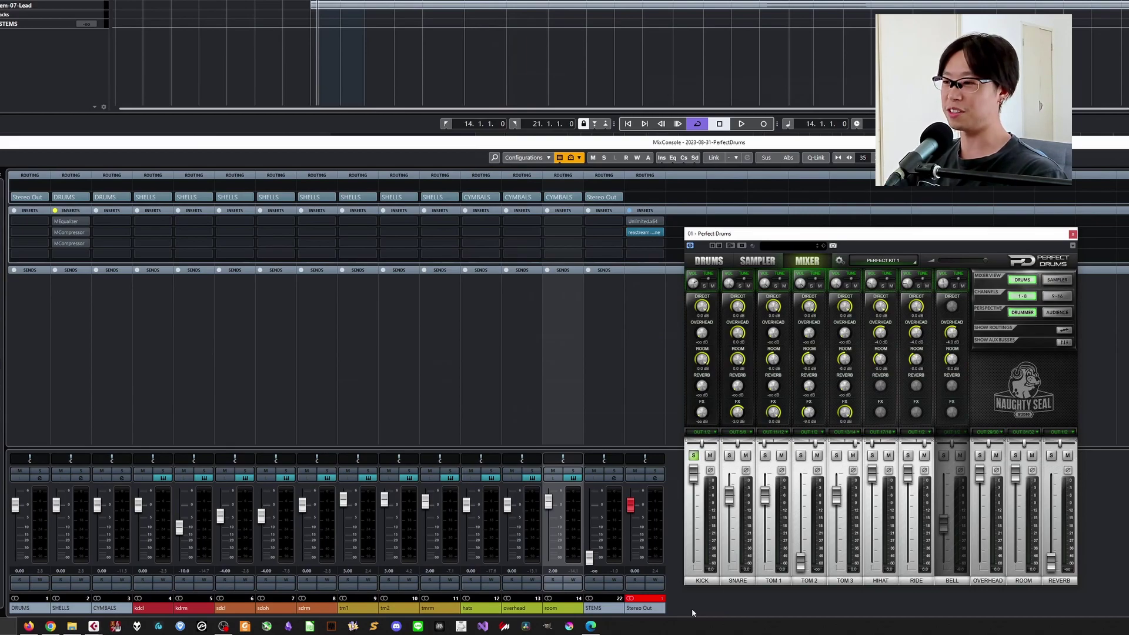
# Raise the soloed kick's FX level from zero during playback and turn the kick's solo off
pyautogui.press('space')
pyautogui.moveTo(702, 412)
pyautogui.mouseDown()
pyautogui.moveTo(691, 320)
pyautogui.moveTo(703, 412)
pyautogui.moveTo(706, 380)
pyautogui.moveTo(706, 392)
pyautogui.mouseUp()
pyautogui.press('space')
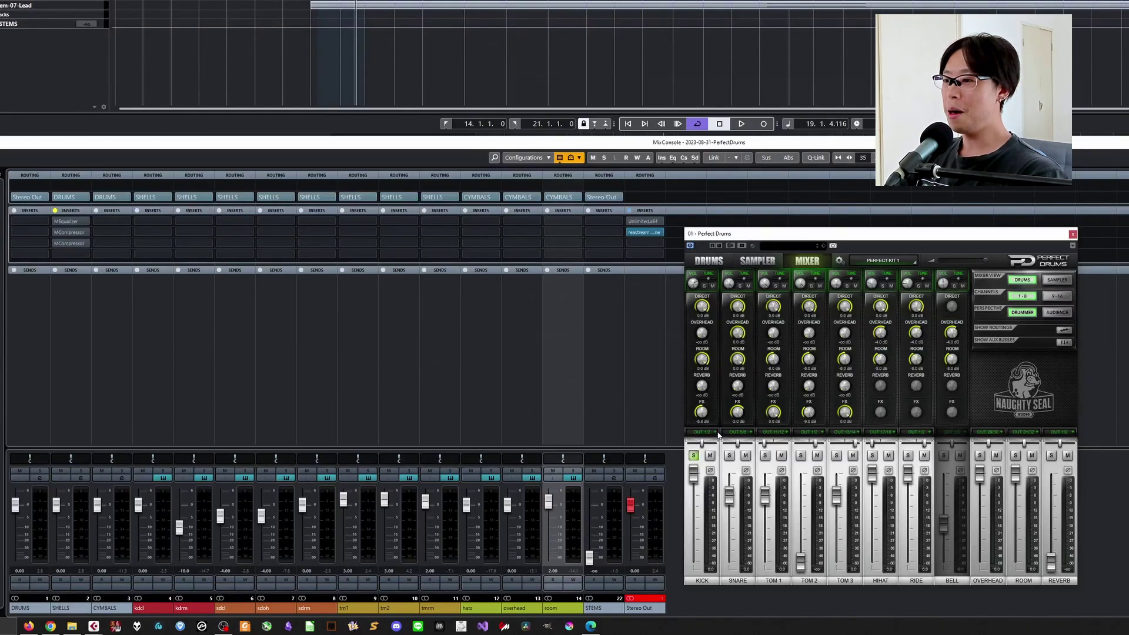
pyautogui.click(694, 456)
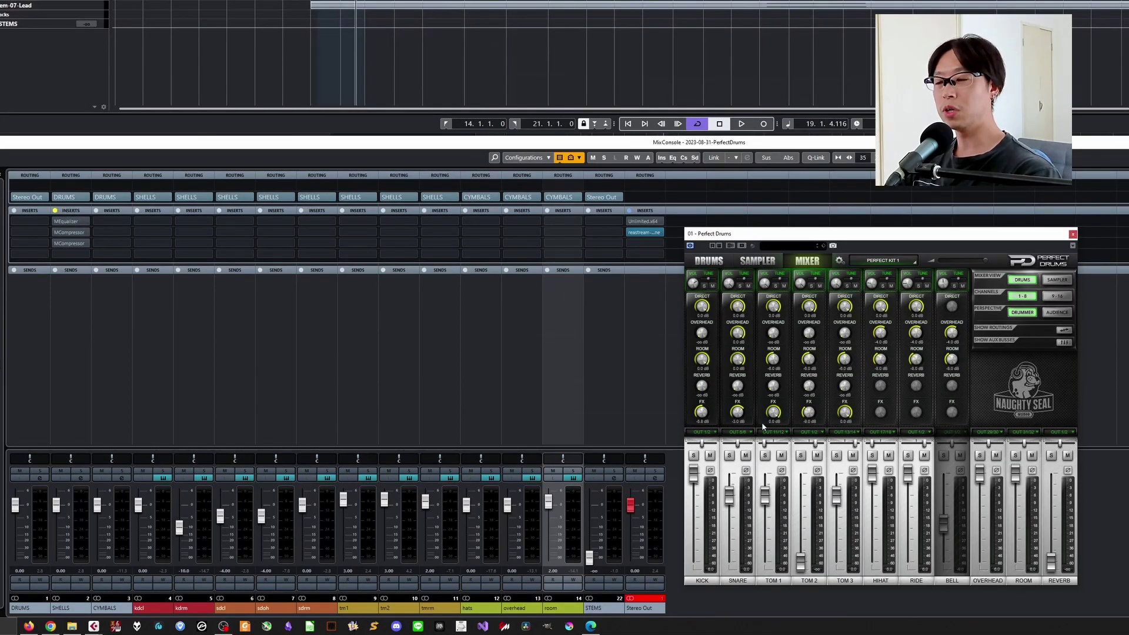
# Show the drum mixer's routings, view the destination choices for the kick's room signal, and return to the level knobs
pyautogui.moveTo(702, 359); pyautogui.dragTo(717, 384)
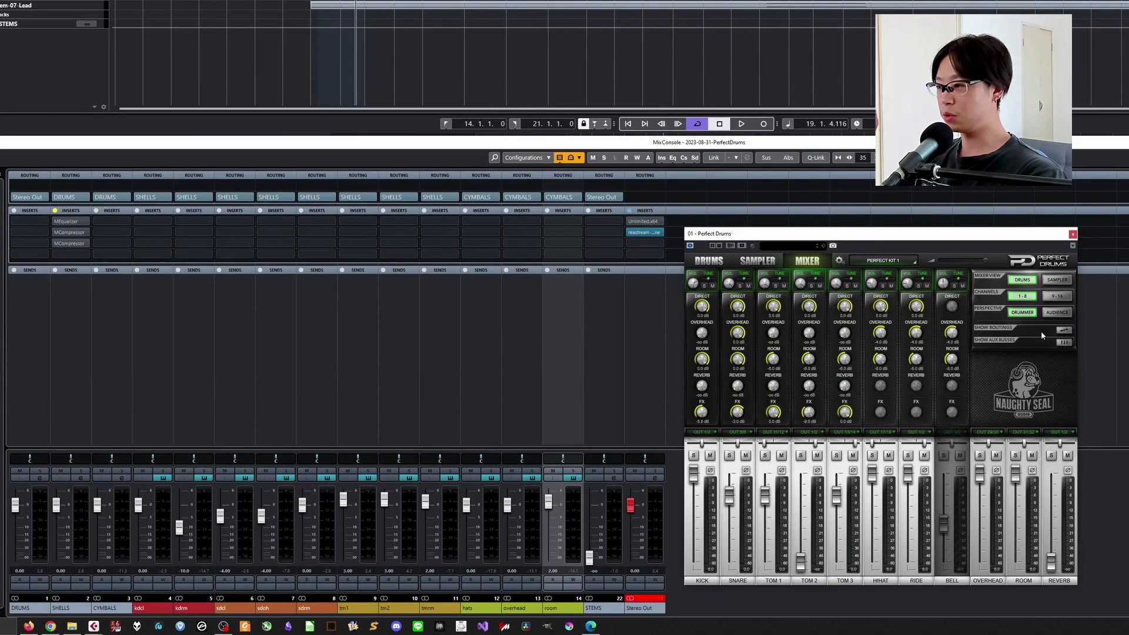
pyautogui.click(1062, 330)
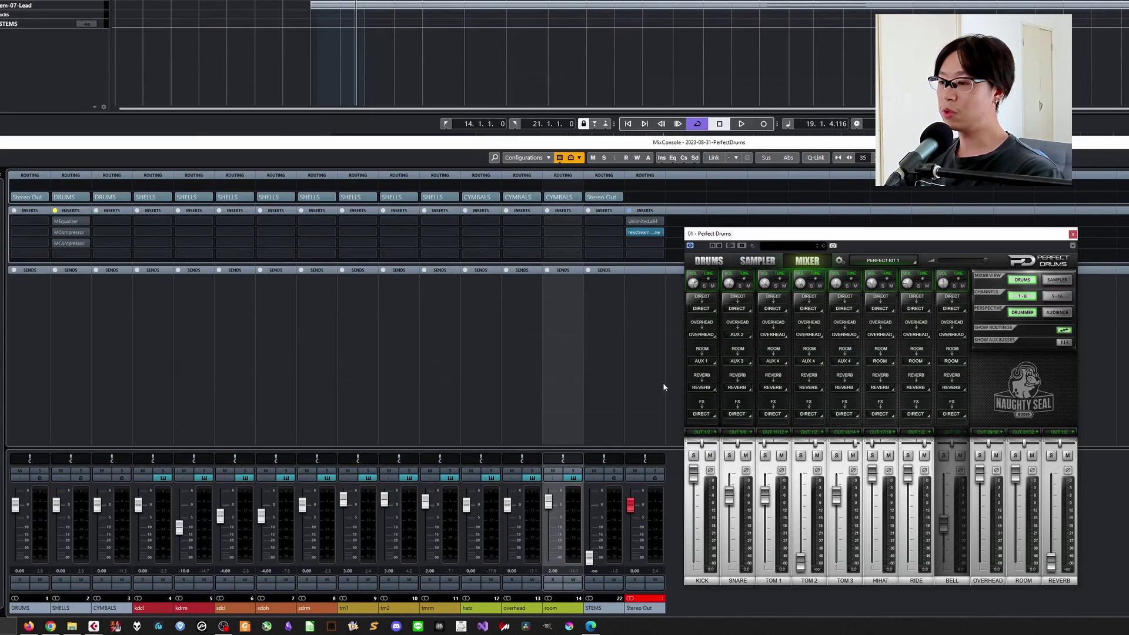
pyautogui.click(710, 361)
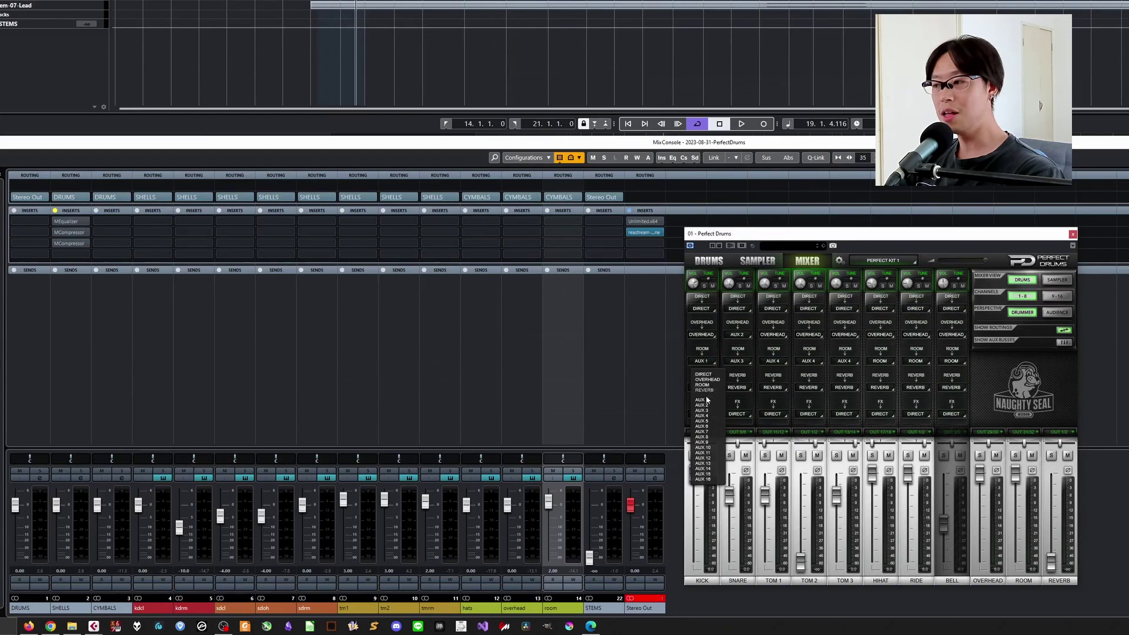
pyautogui.click(1063, 330)
pyautogui.click(1064, 331)
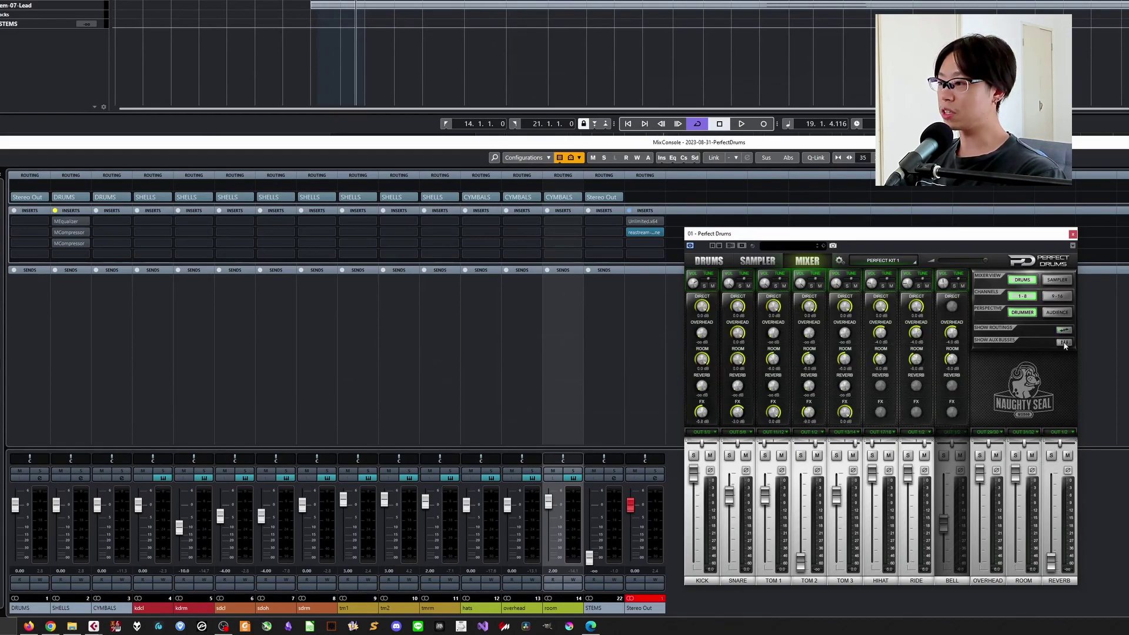
# Show the aux buses, assign the AUX1 output to OUT 3/4, and return to the drum channels
pyautogui.click(1064, 343)
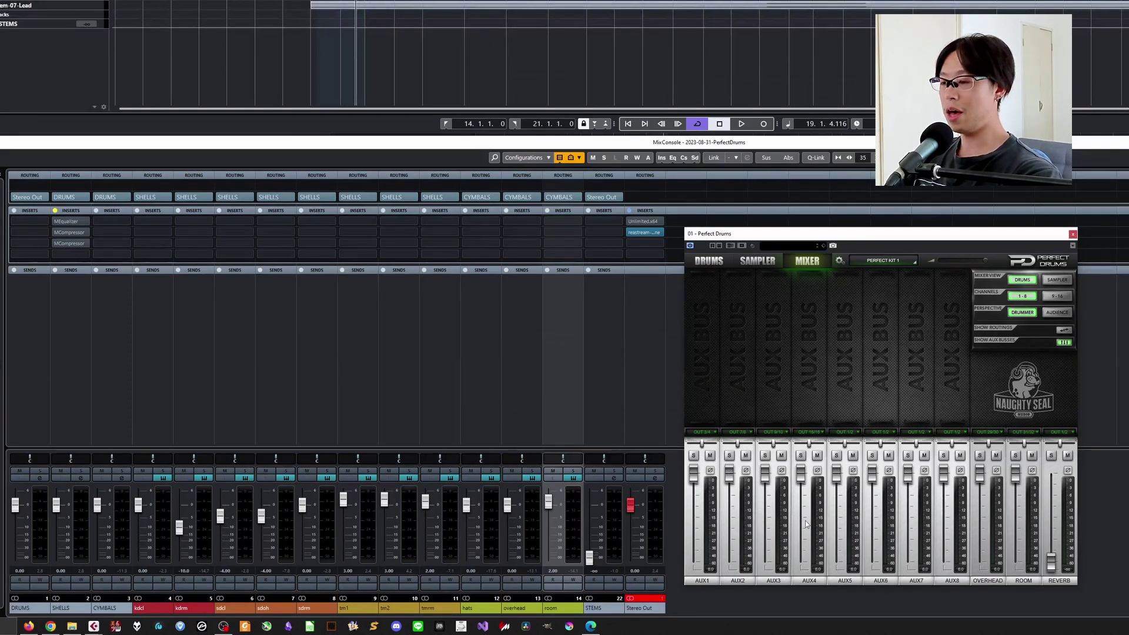
pyautogui.click(702, 434)
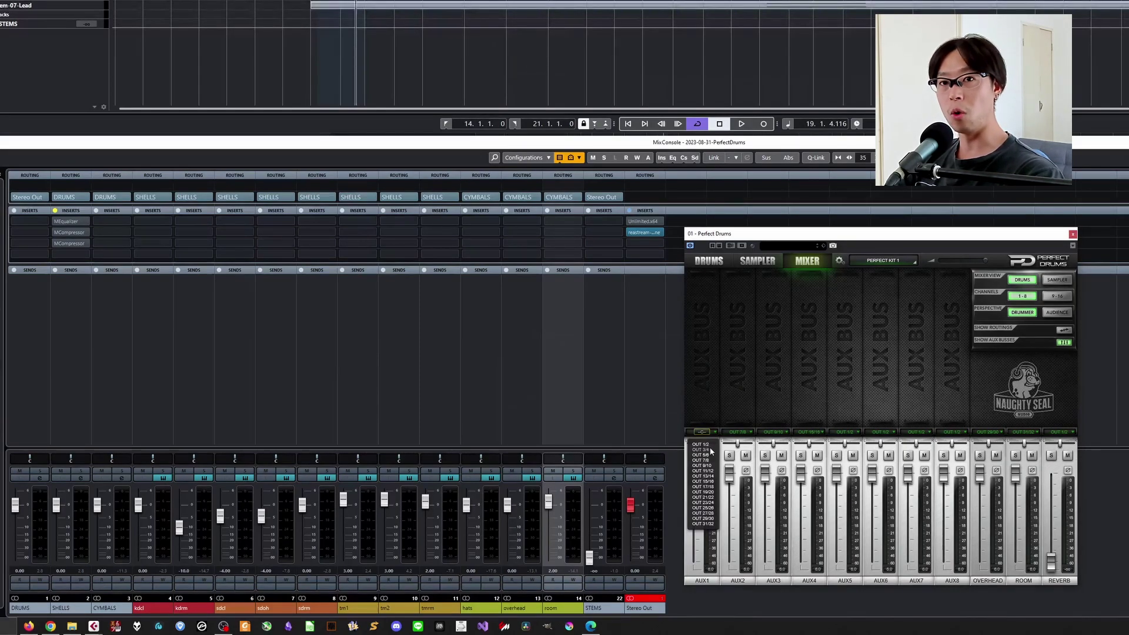
pyautogui.click(710, 450)
pyautogui.click(1064, 342)
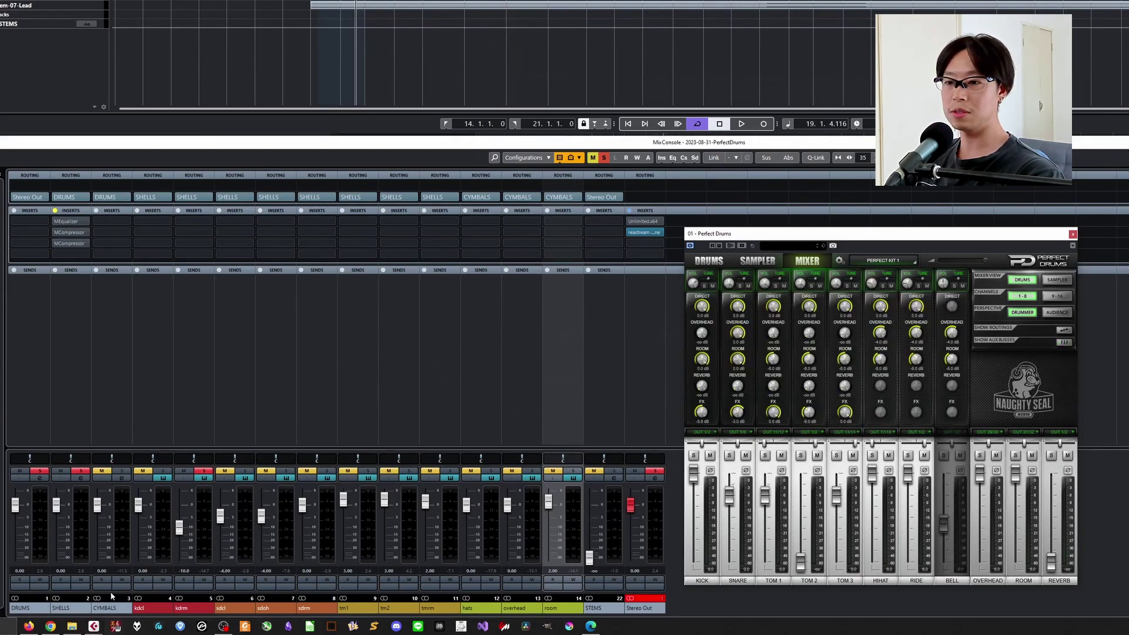
# Compare the soloed kick room channel with the soloed direct kick channel during playback, and clear the solo
pyautogui.press('space')
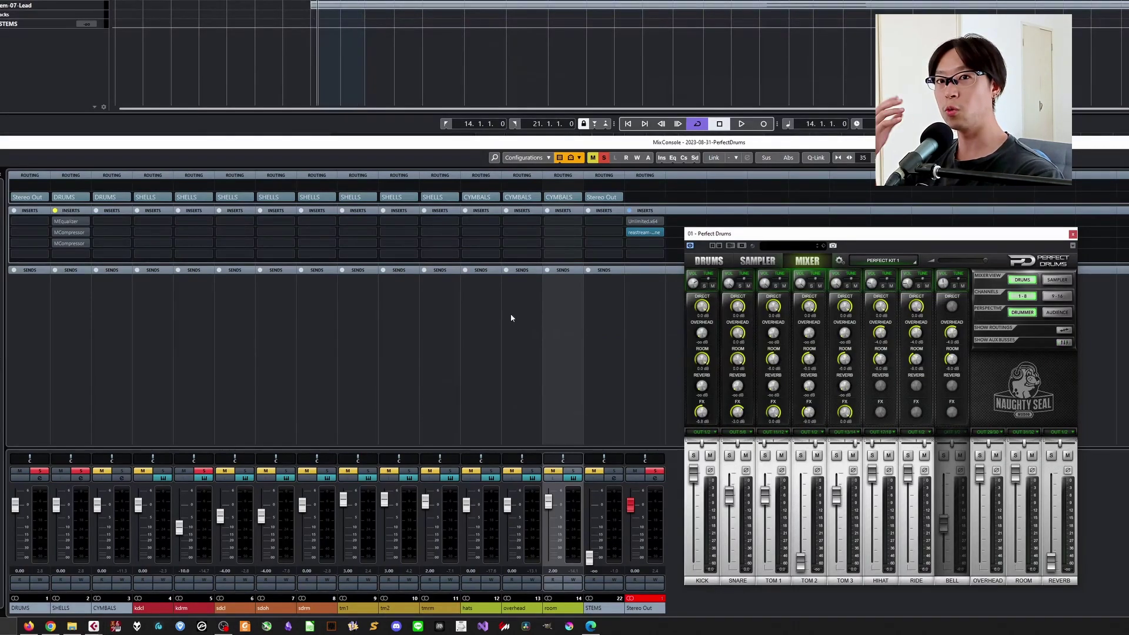
pyautogui.press('space')
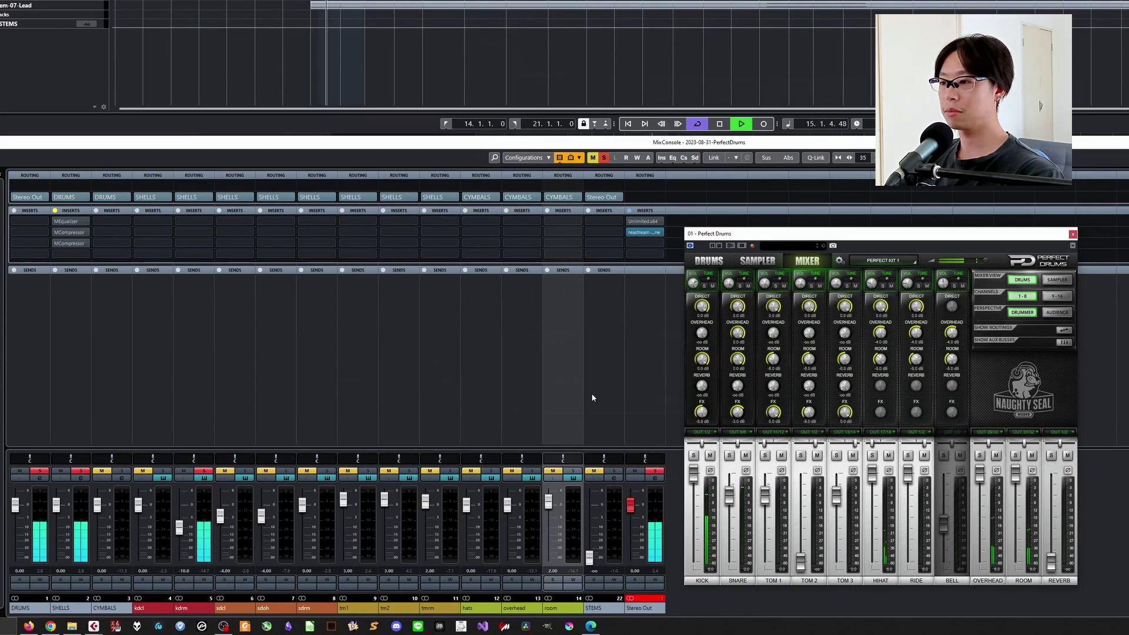
pyautogui.press('space')
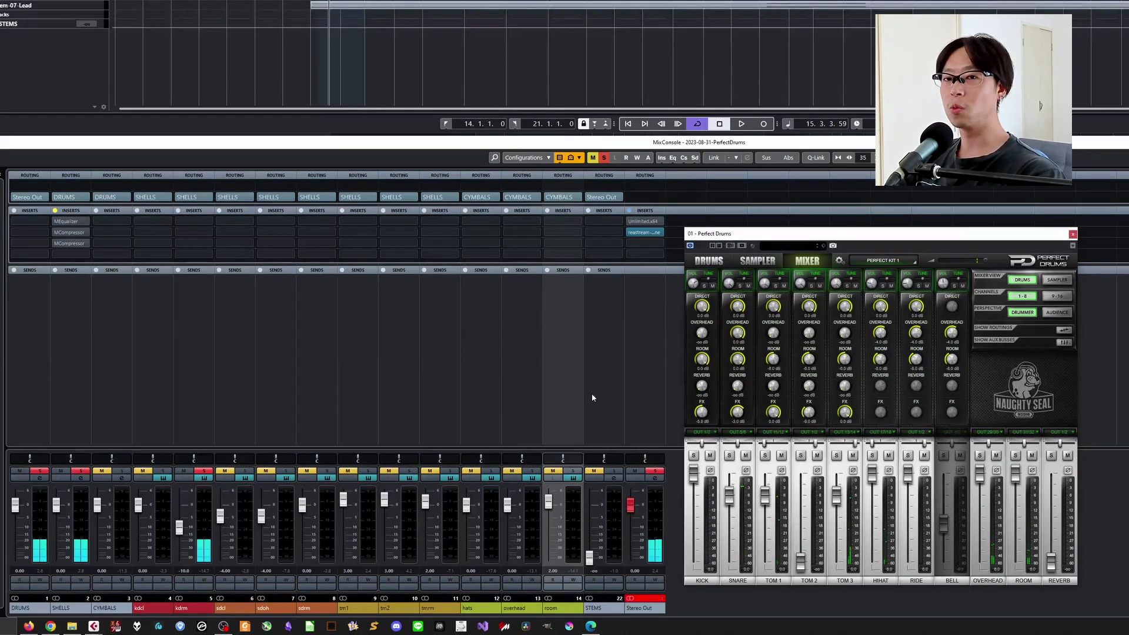
pyautogui.click(163, 471)
pyautogui.press('space')
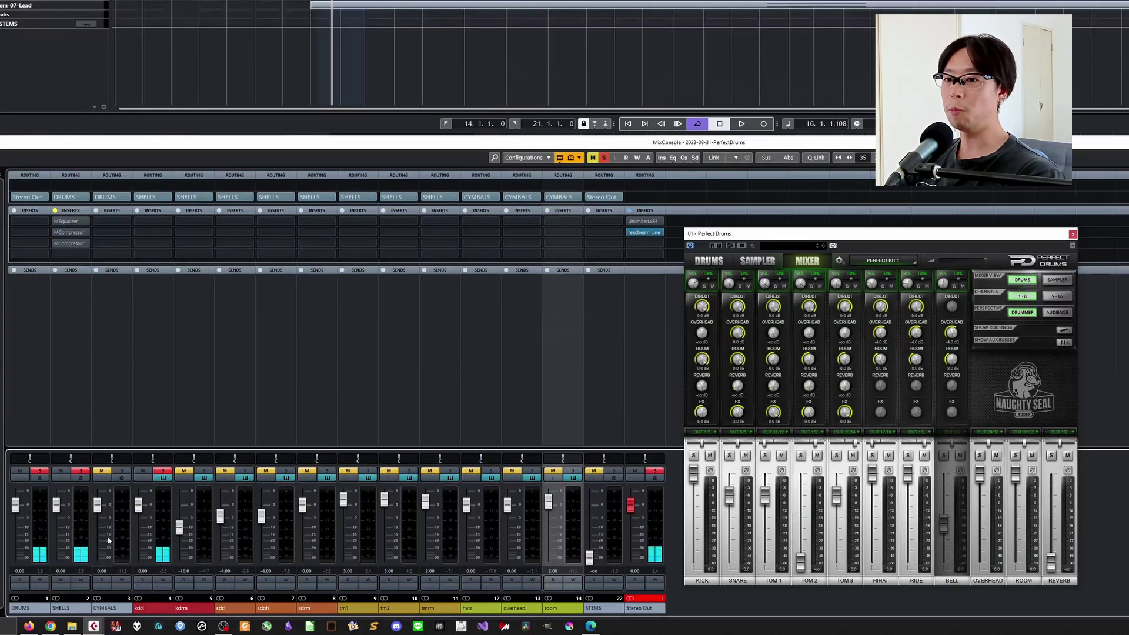
pyautogui.click(163, 472)
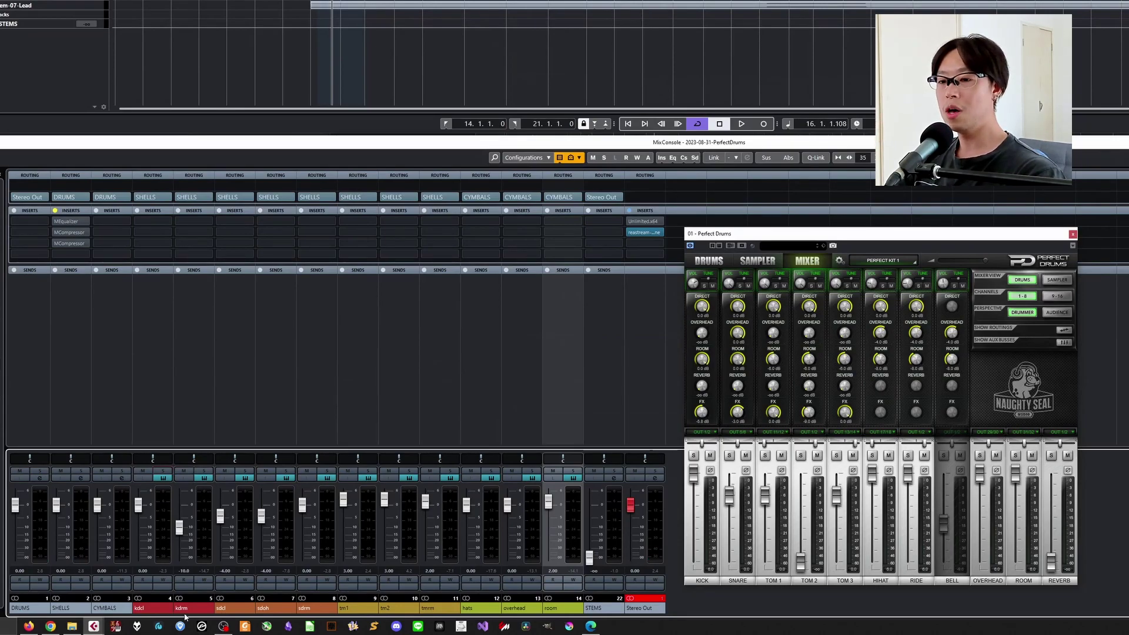
# Go through the individual drum channels one by one, from the kick, snare and tom channels to hats, overhead and room
pyautogui.click(146, 612)
pyautogui.click(182, 610)
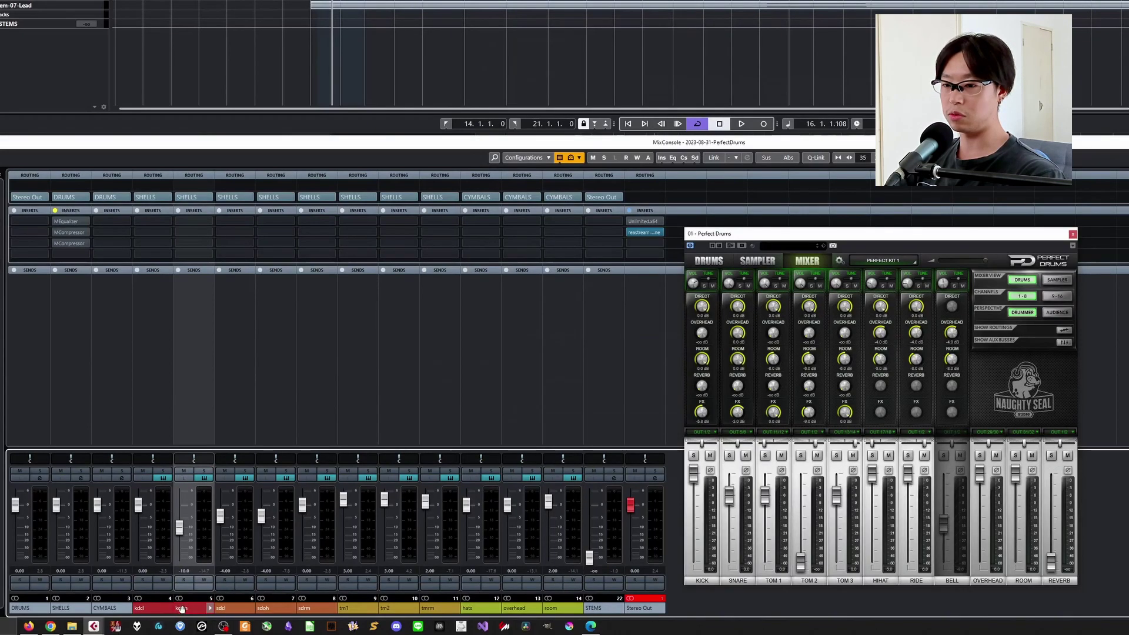
pyautogui.click(230, 609)
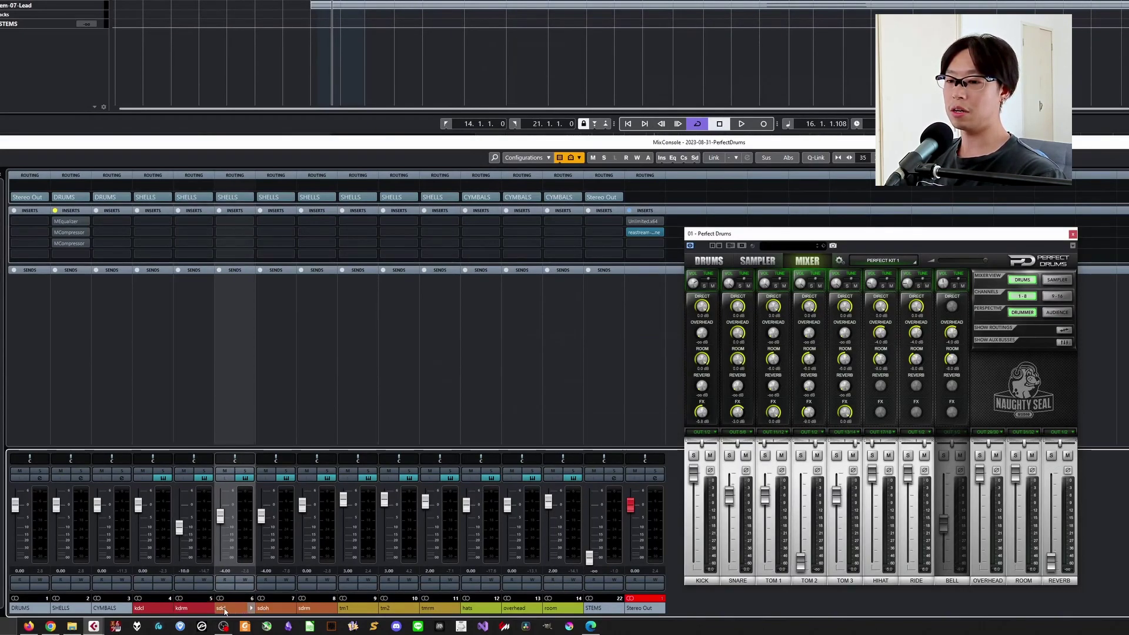
pyautogui.click(274, 610)
pyautogui.click(307, 610)
pyautogui.click(348, 610)
pyautogui.click(389, 610)
pyautogui.click(434, 612)
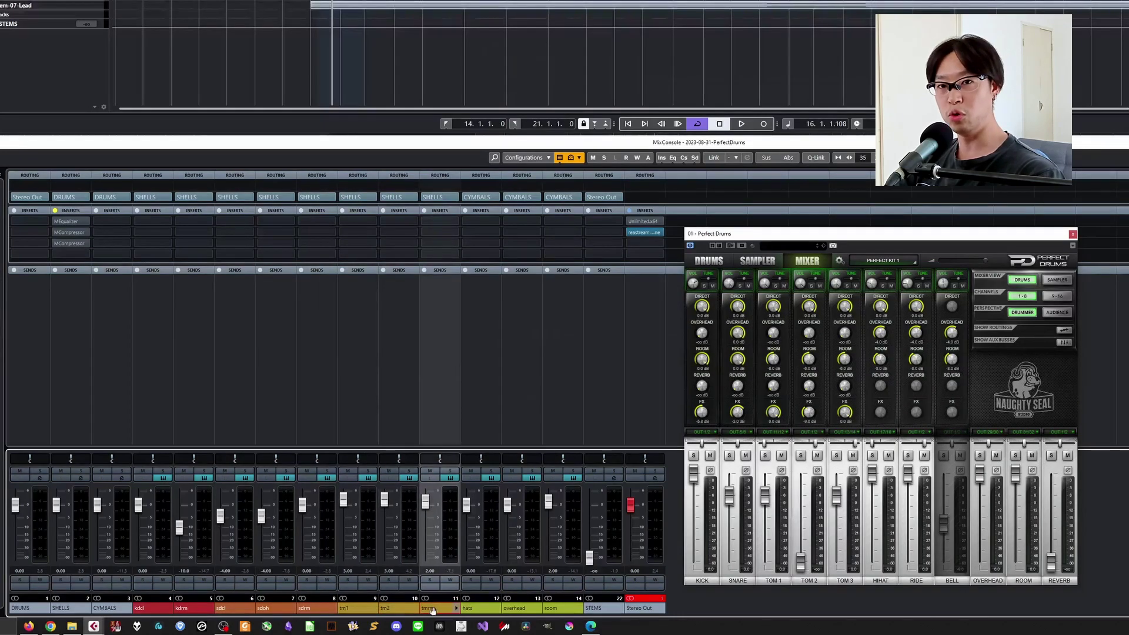
pyautogui.click(473, 609)
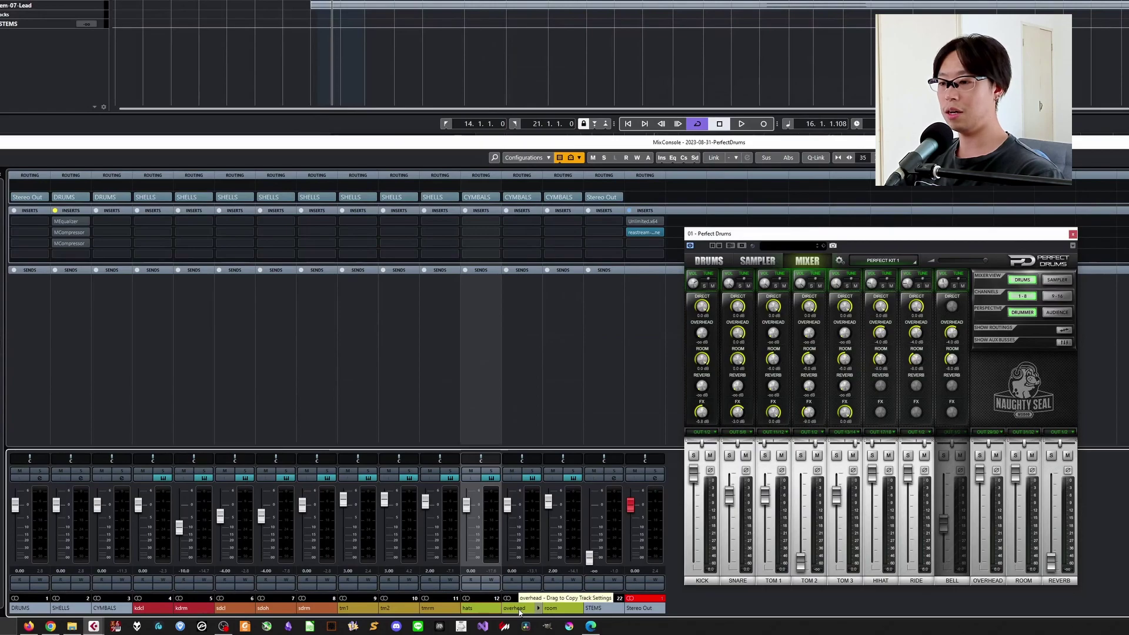
pyautogui.click(517, 609)
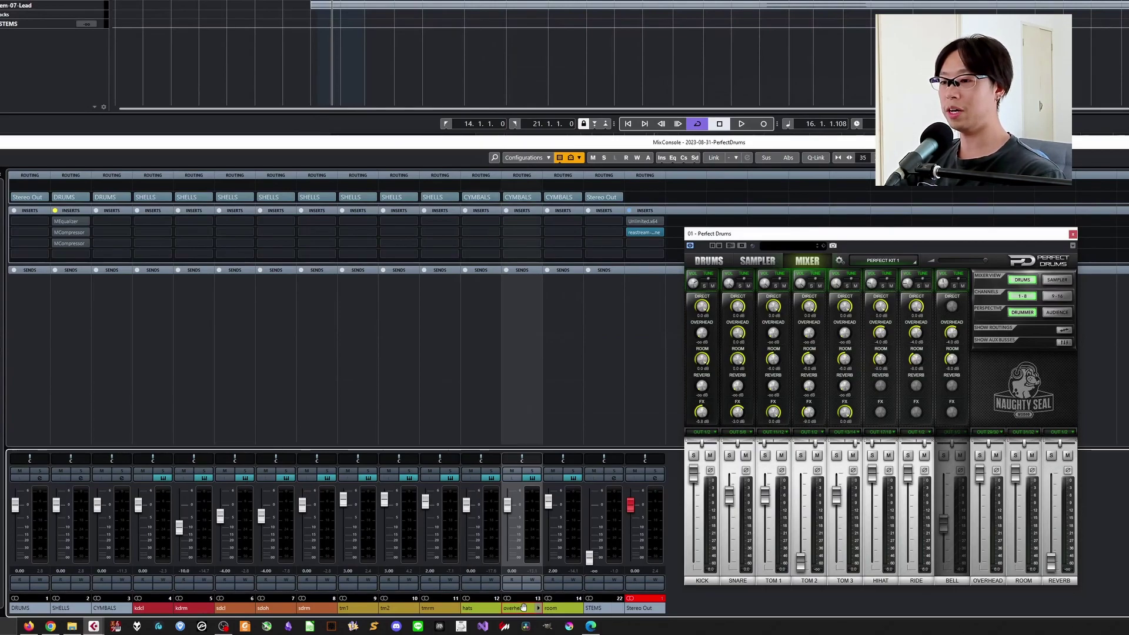
pyautogui.click(559, 610)
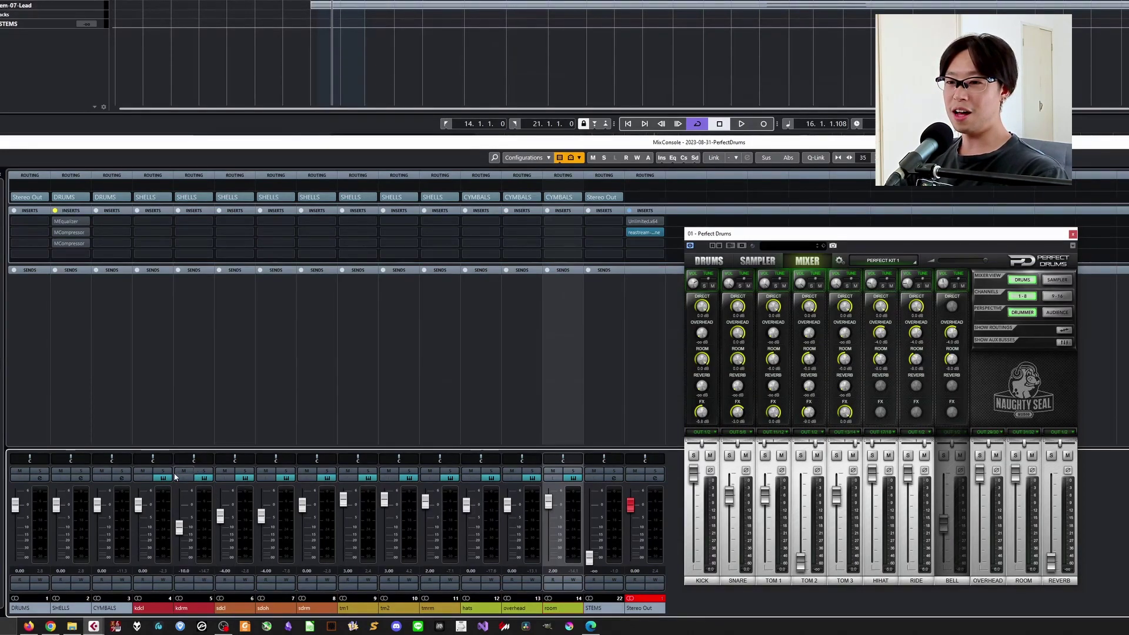
# Solo and unsolo the kick room channel, and audition the snare room channel with its fader lowered before resetting it to 0.00
pyautogui.click(206, 471)
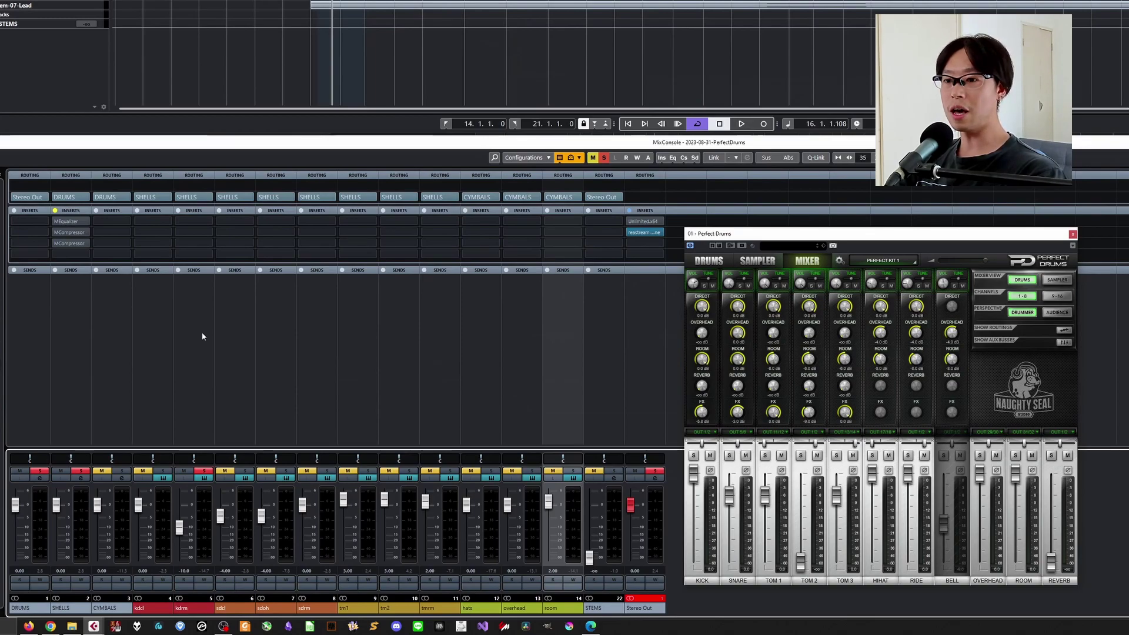
pyautogui.click(206, 471)
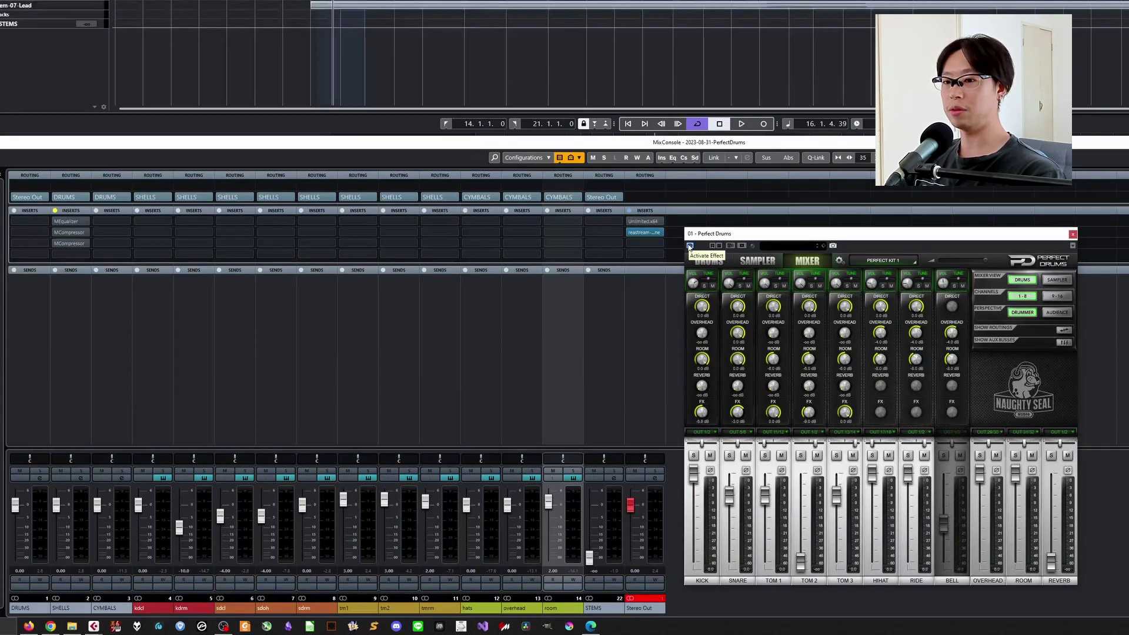
pyautogui.click(301, 501)
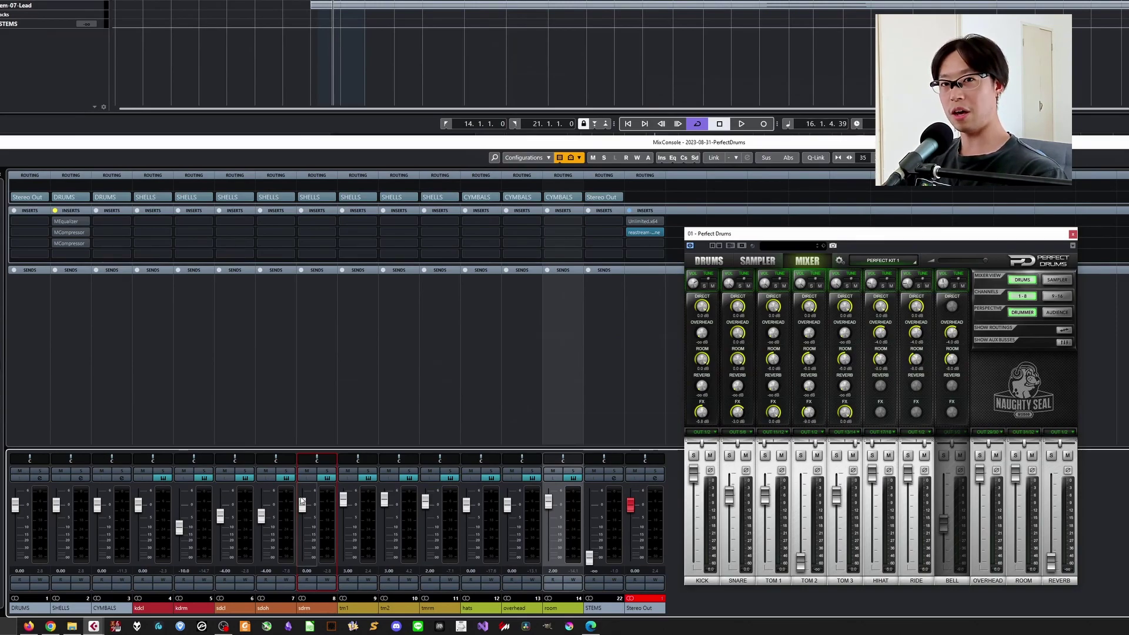
pyautogui.press('space')
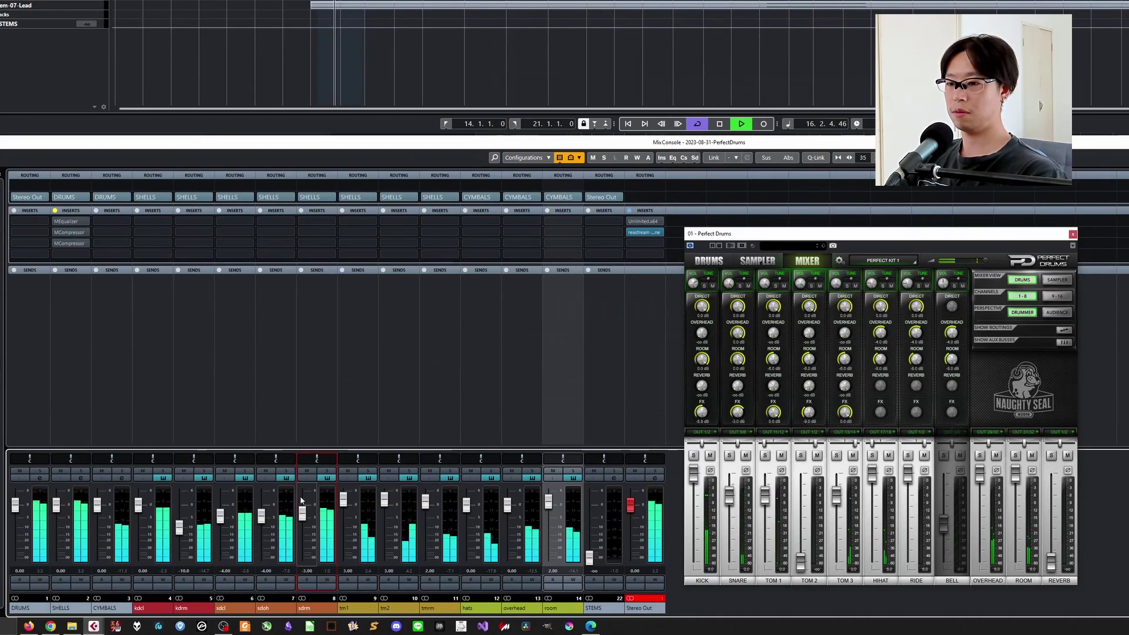
pyautogui.press('space')
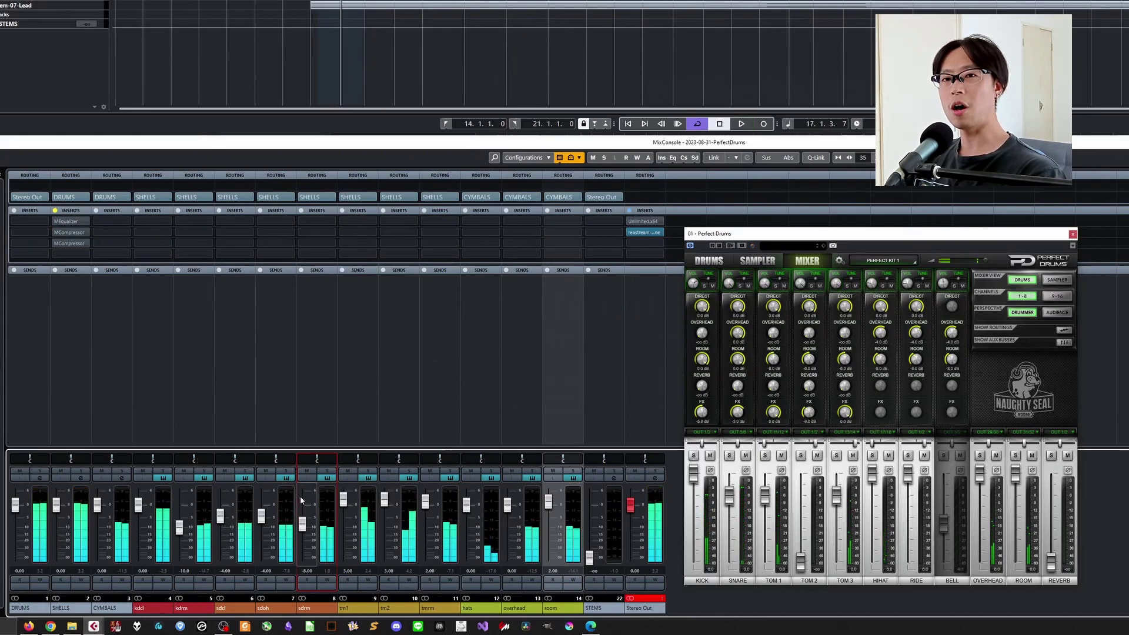
pyautogui.keyDown('ctrl'); pyautogui.click(300, 496); pyautogui.keyUp('ctrl')
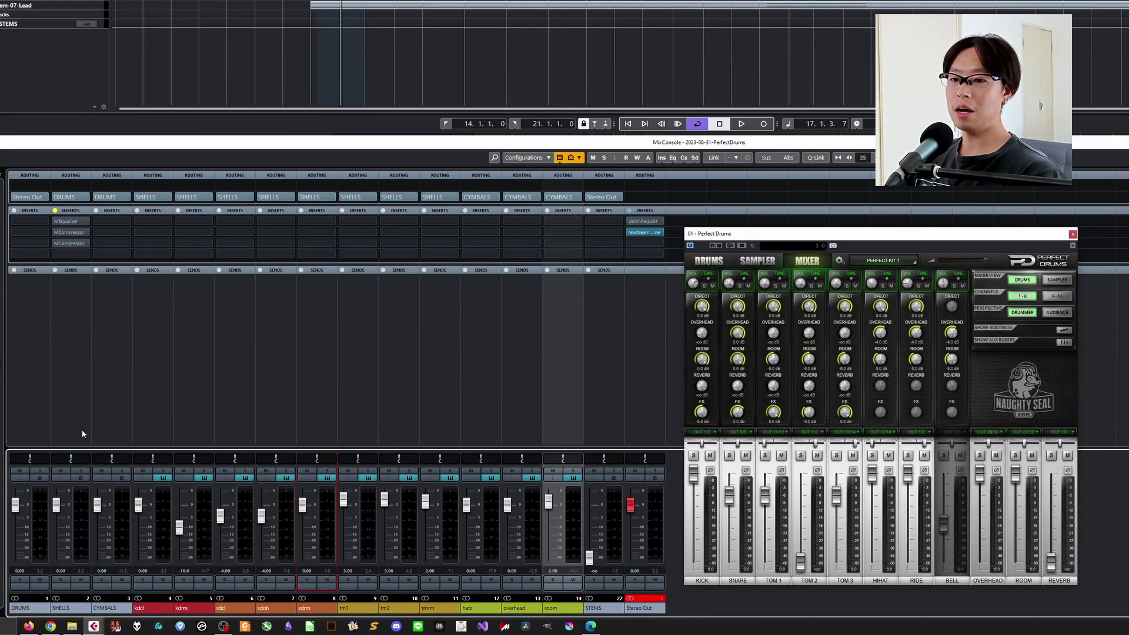
# Solo the SHELLS group channel and play back the kick, snare and toms without the cymbals
pyautogui.click(80, 472)
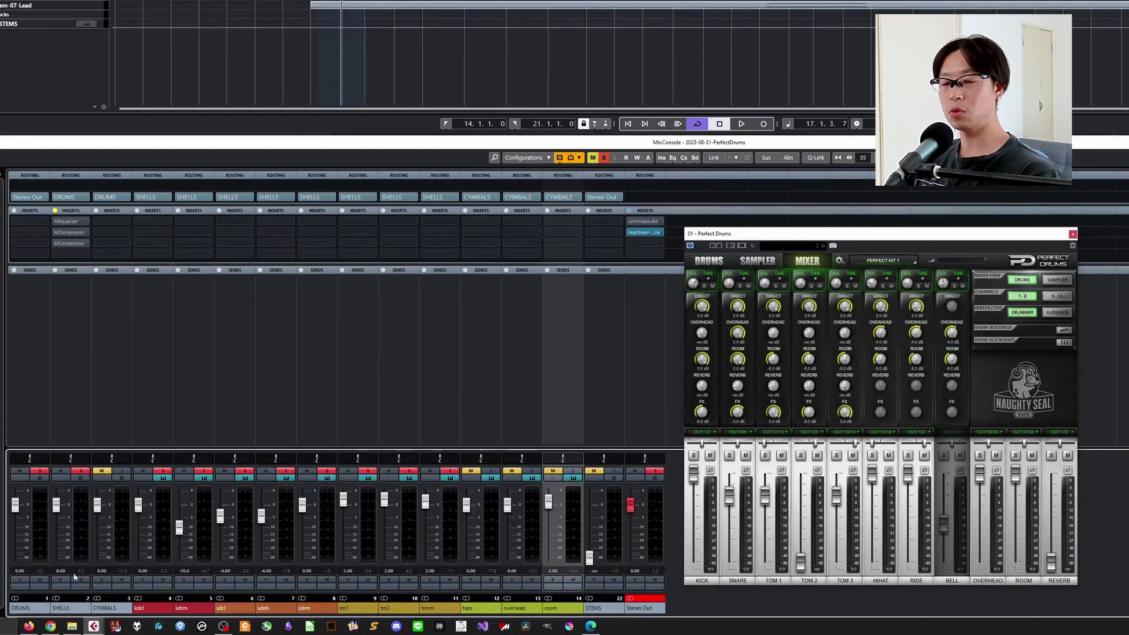
pyautogui.press('space')
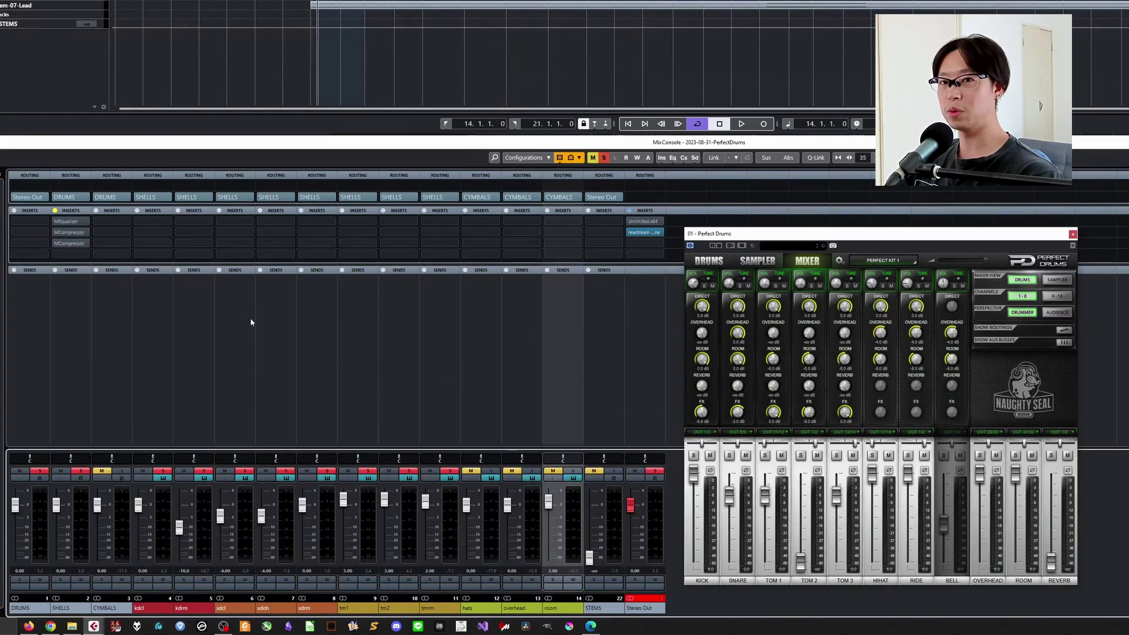
pyautogui.press('space')
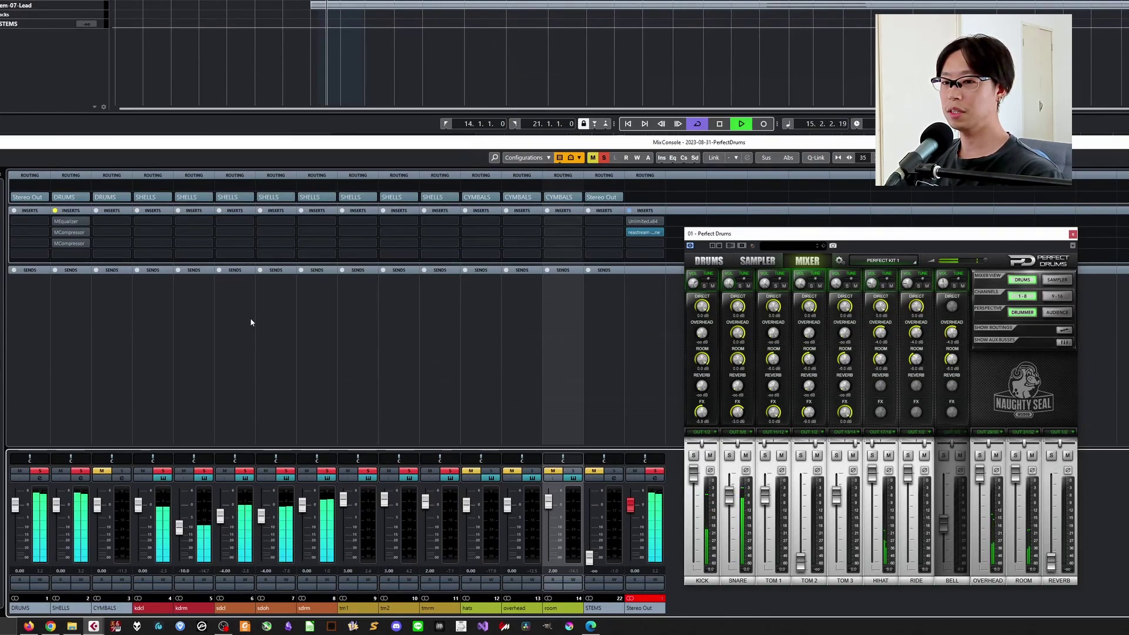
pyautogui.press('space')
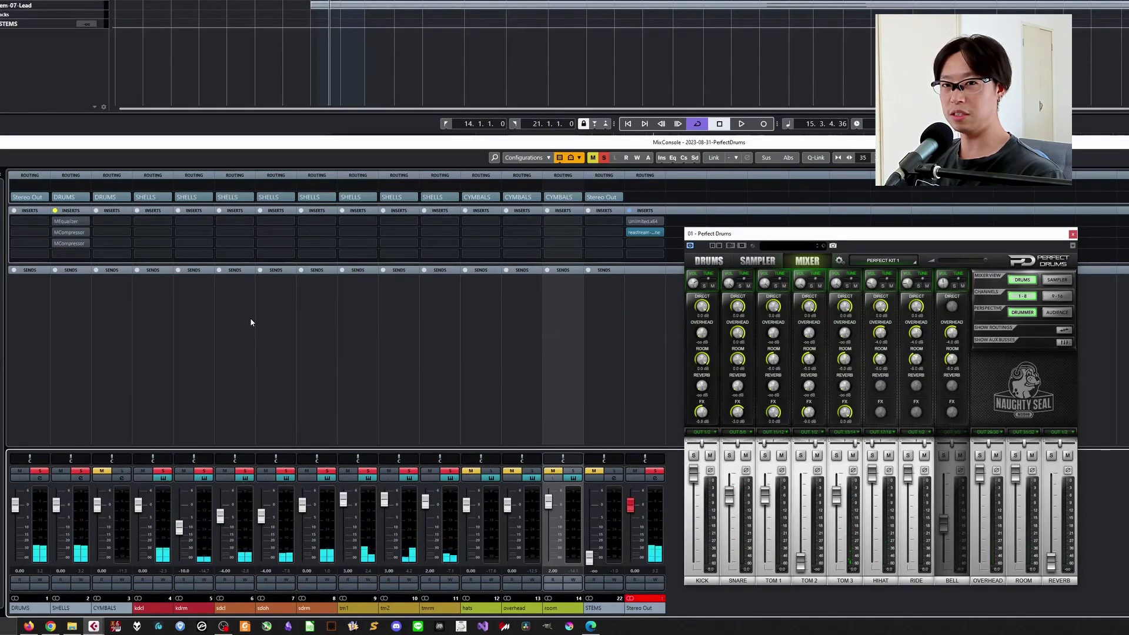
# Open the MEqualizer insert on the SHELLS group and examine its high-frequency band and low-frequency band settings
pyautogui.doubleClick(58, 223)
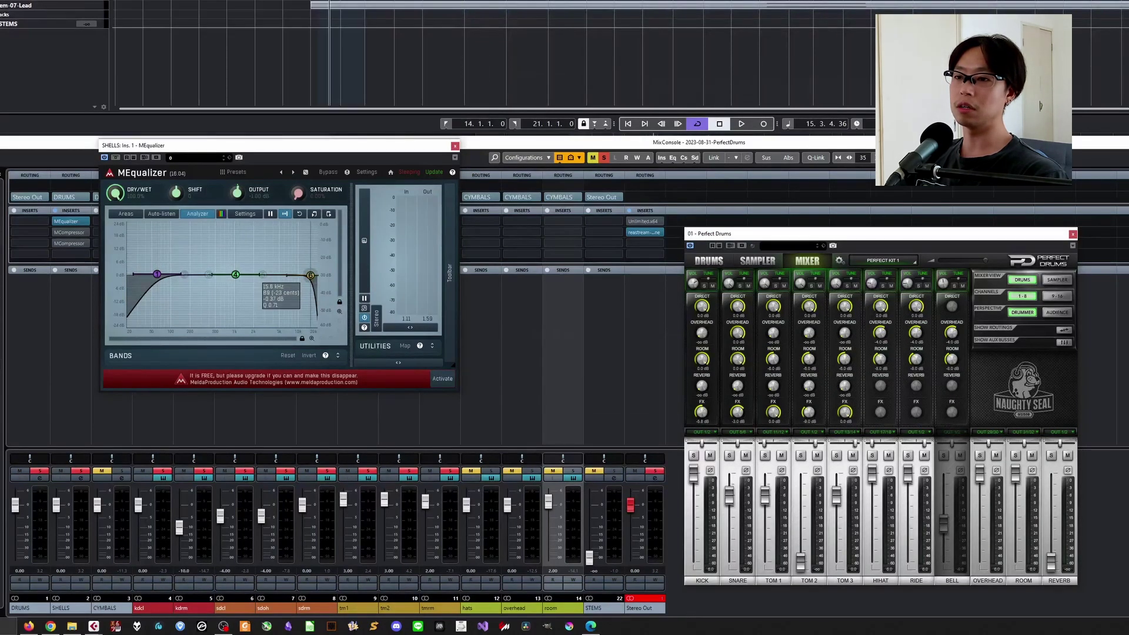
pyautogui.click(310, 275)
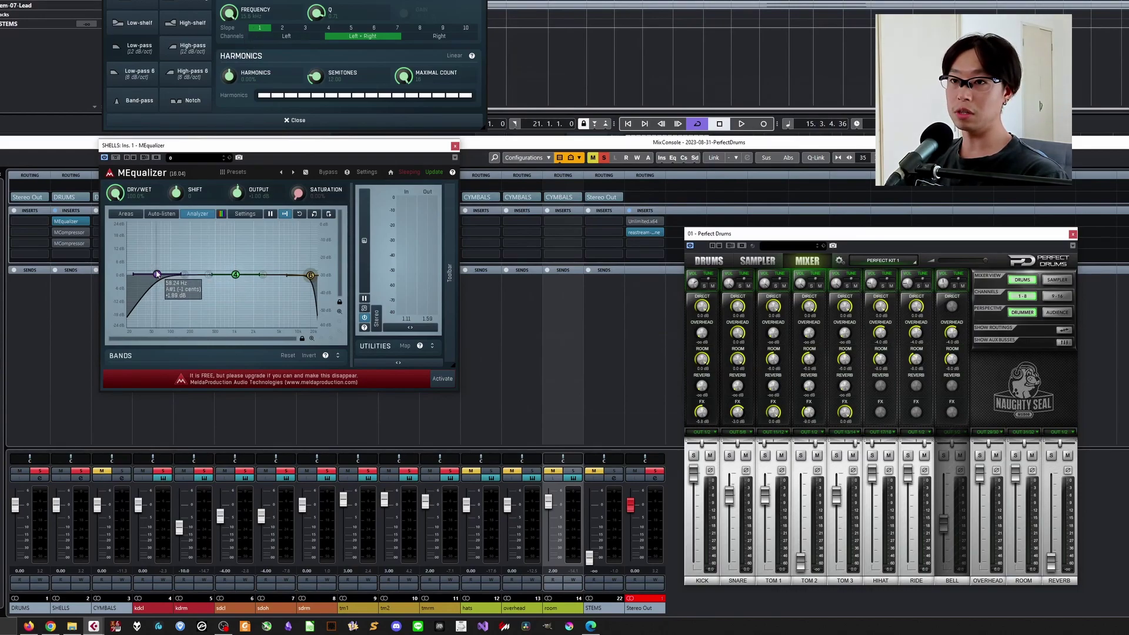
pyautogui.click(157, 273)
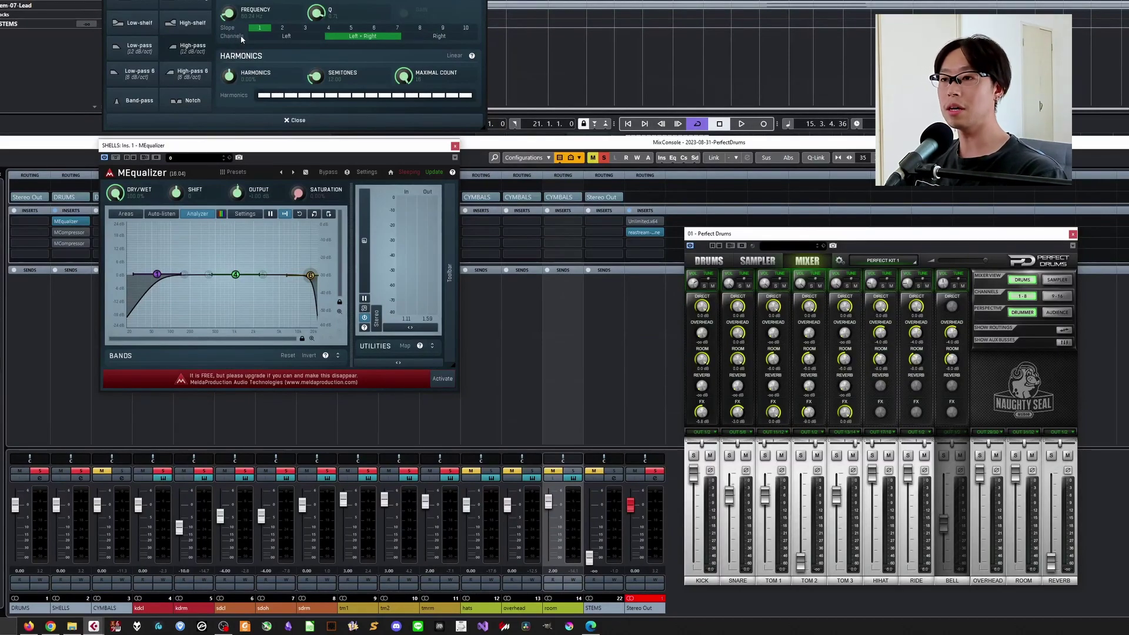
pyautogui.click(223, 407)
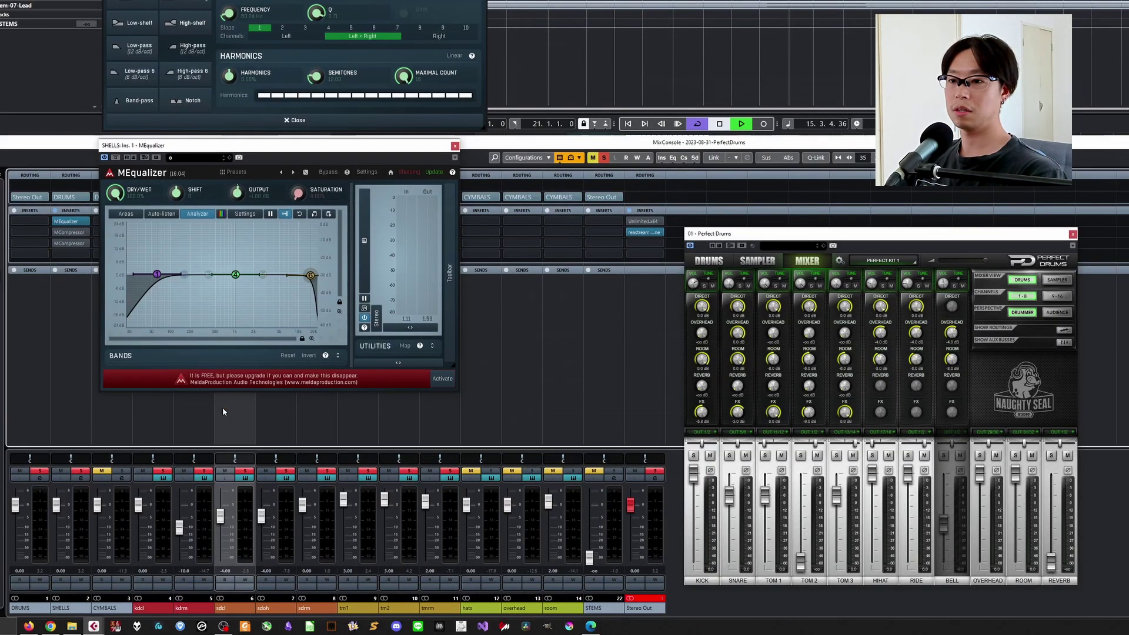
# Compare the SHELLS group with the MEqualizer bypassed and active during playback, and close the equalizer
pyautogui.press('space')
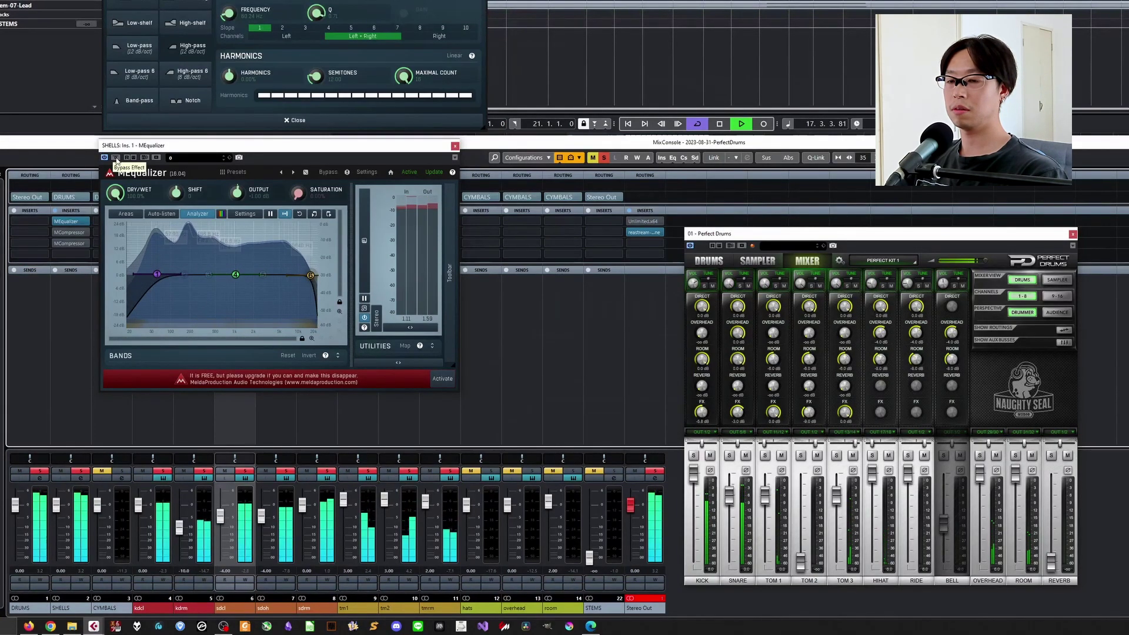
pyautogui.click(116, 158)
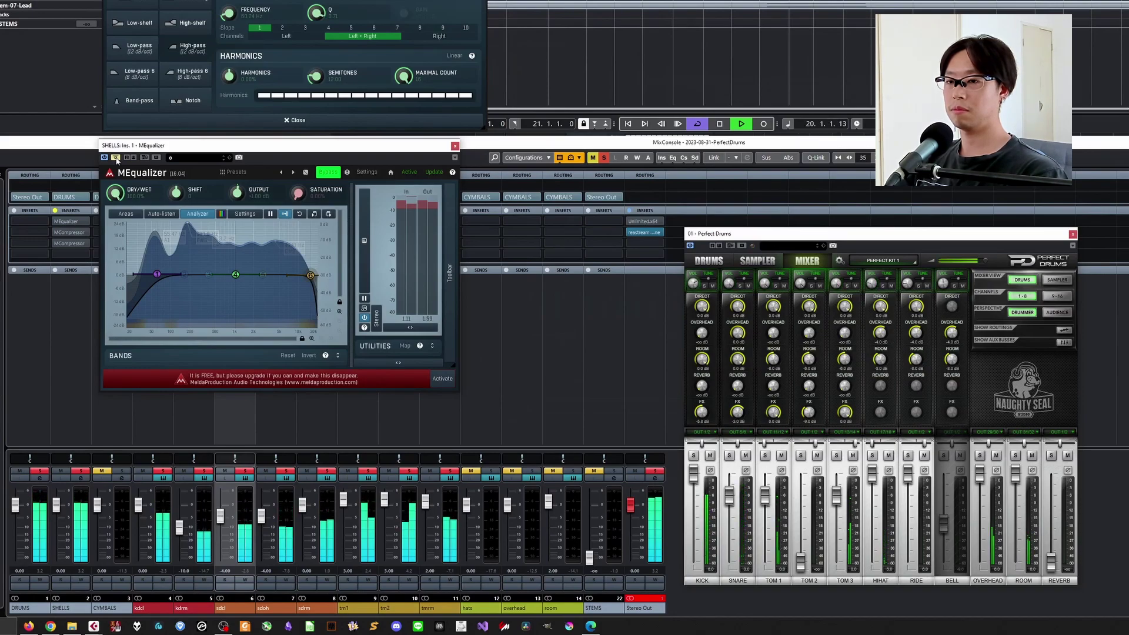
pyautogui.click(116, 159)
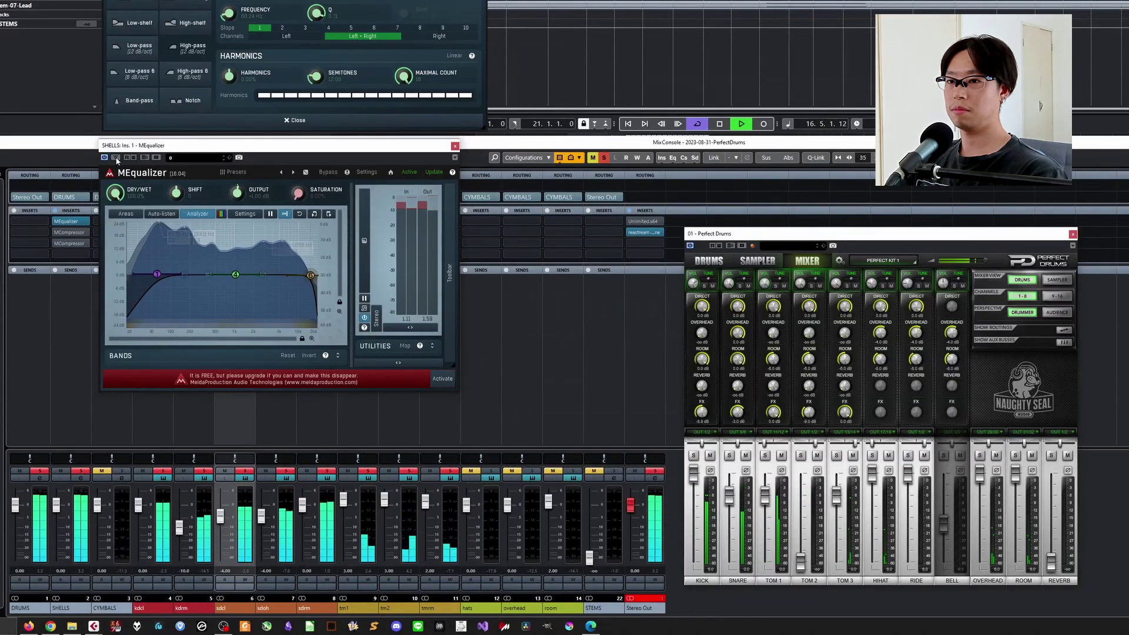
pyautogui.click(116, 159)
pyautogui.click(116, 159)
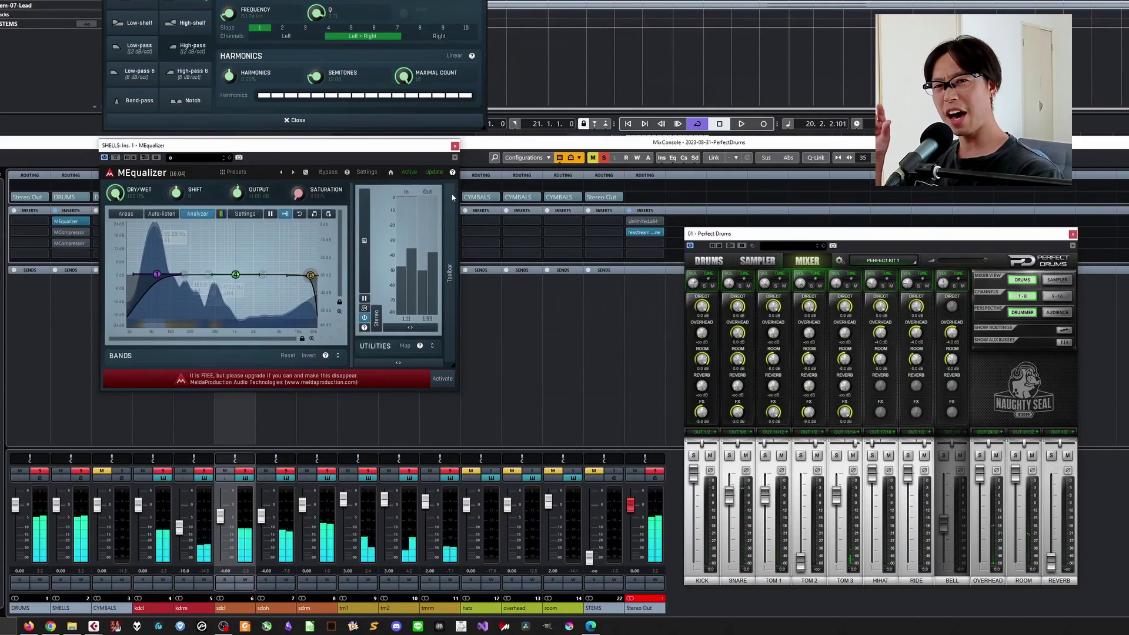
pyautogui.click(455, 146)
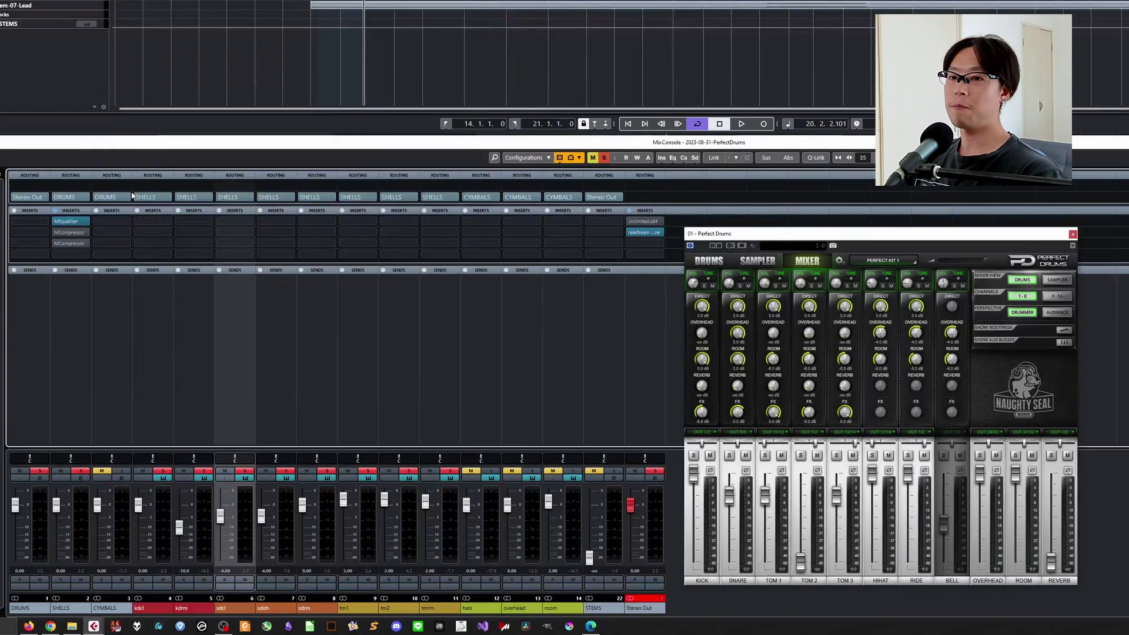
# Open the first MCompressor on the SHELLS group, compare it bypassed and active during playback, and close it
pyautogui.click(69, 243)
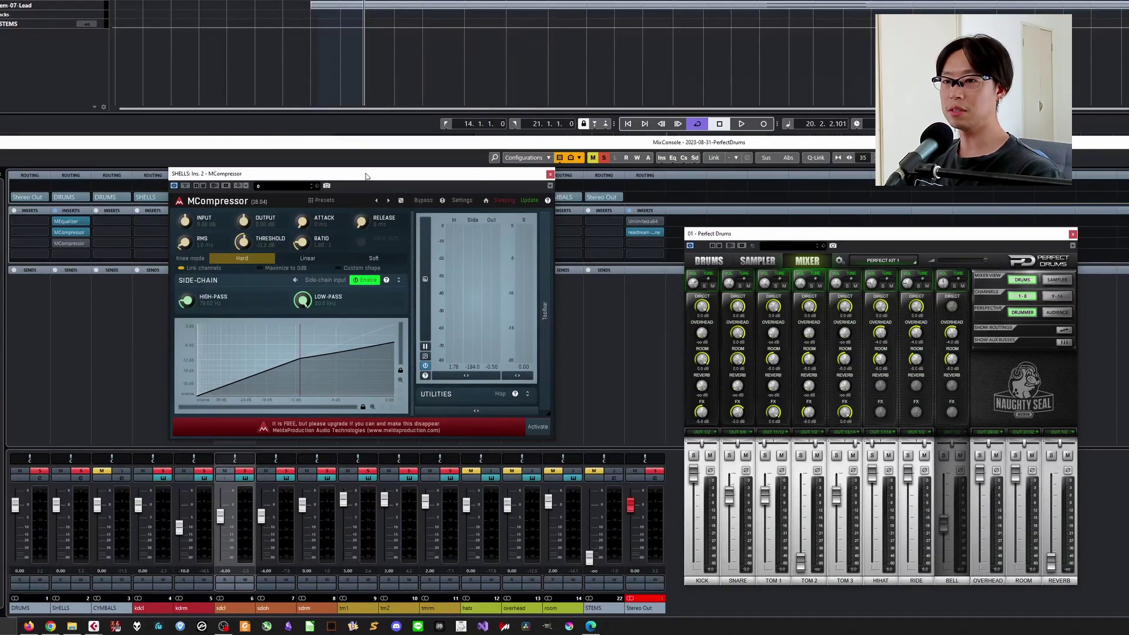
pyautogui.press('space')
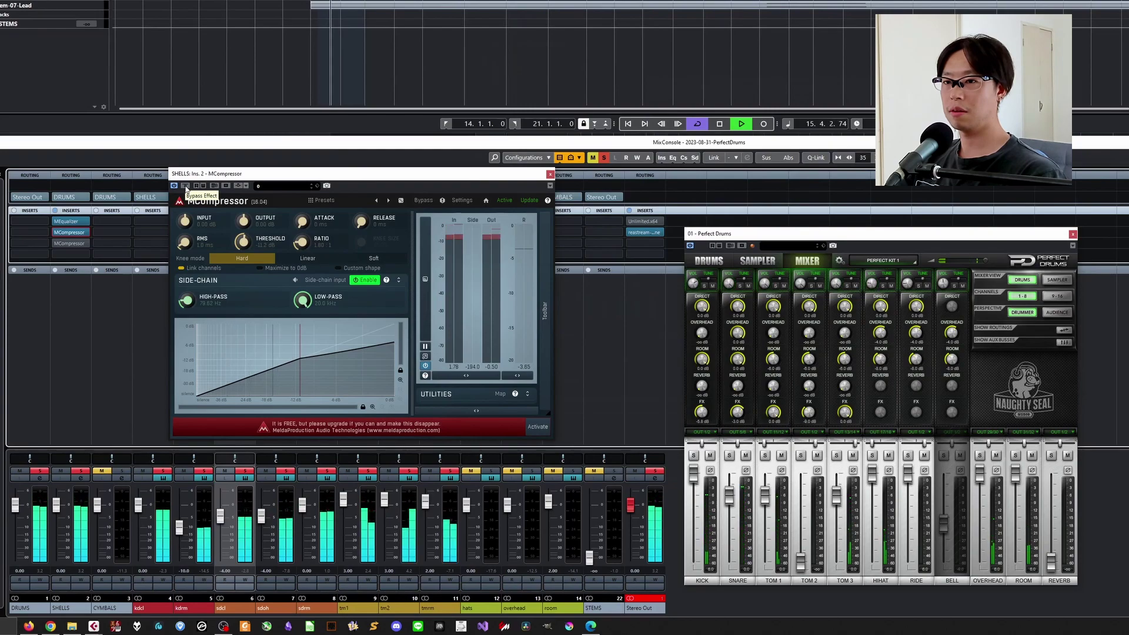
pyautogui.click(186, 186)
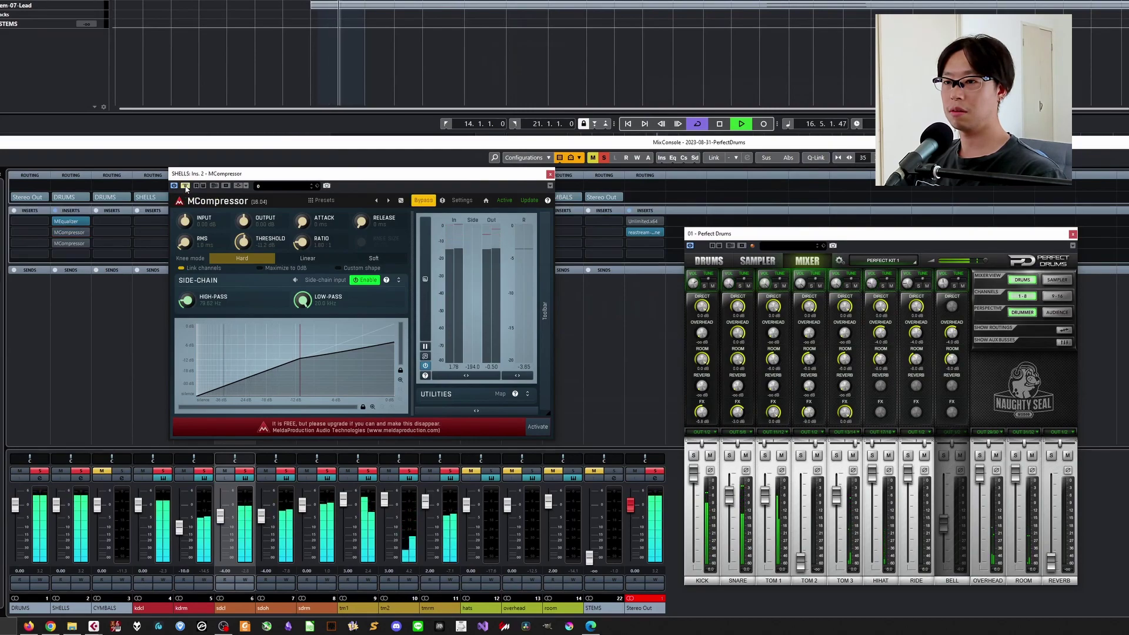
pyautogui.click(186, 186)
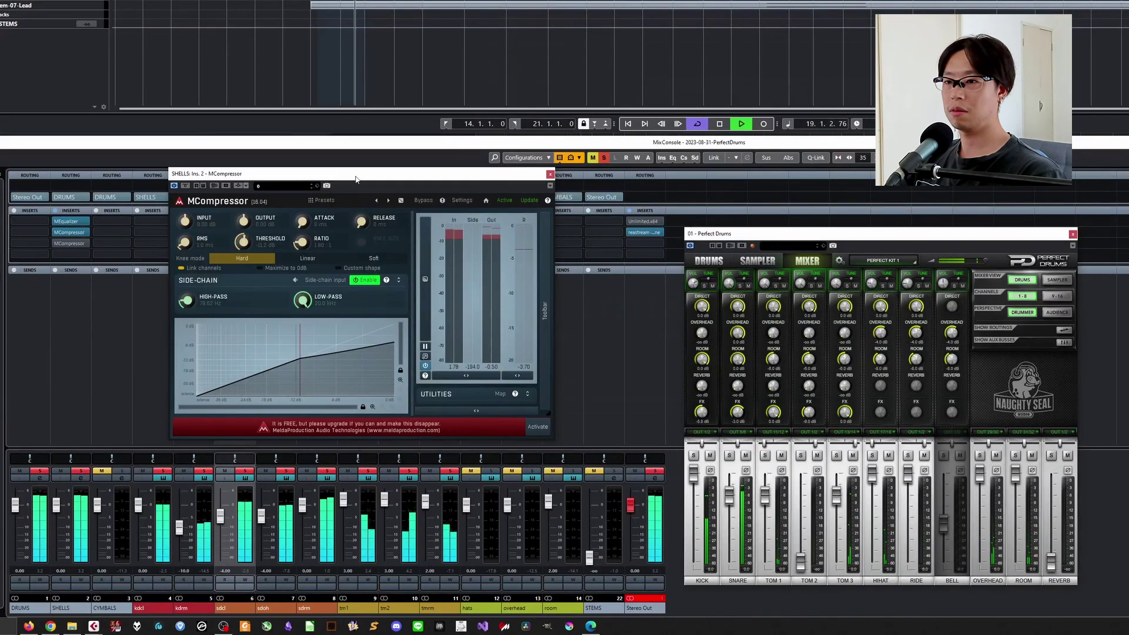
pyautogui.click(186, 186)
pyautogui.click(186, 186)
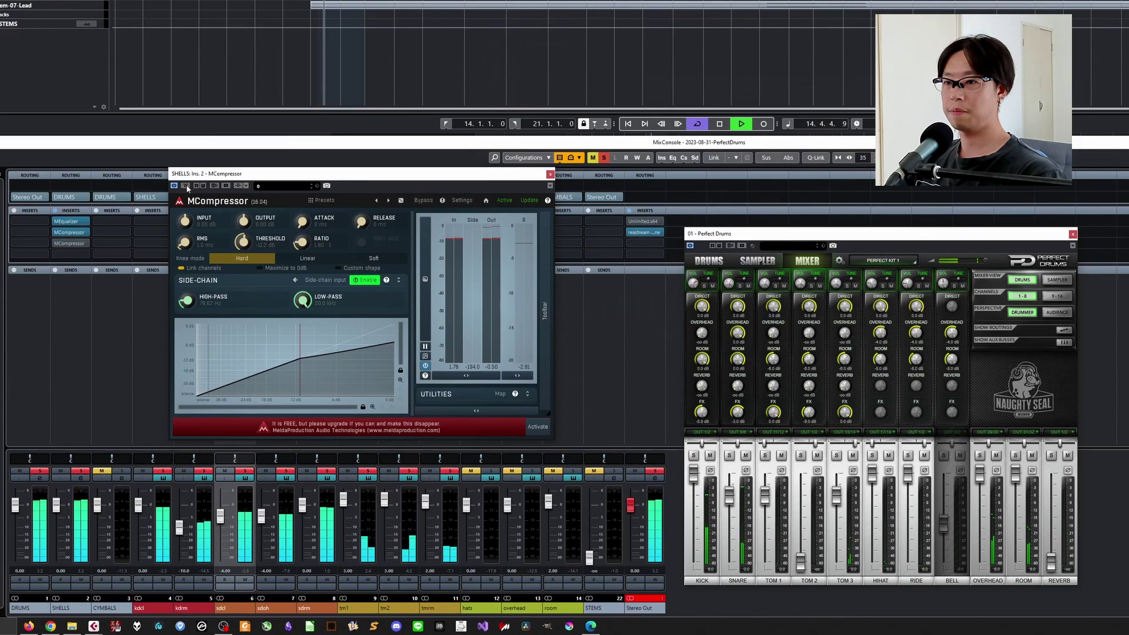
pyautogui.press('space')
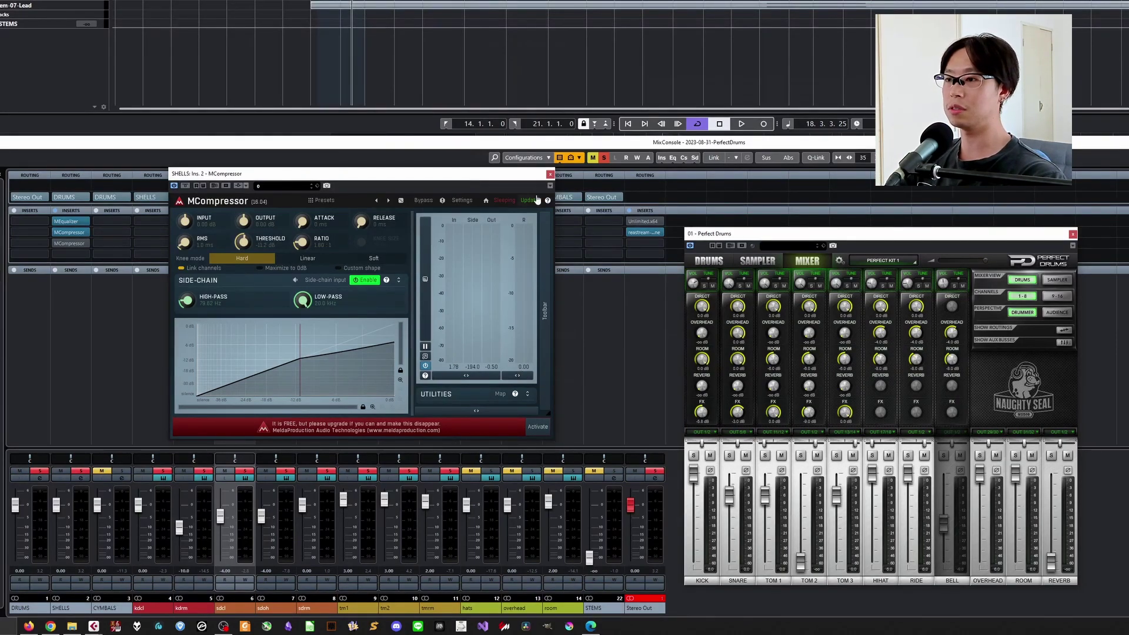
pyautogui.click(550, 174)
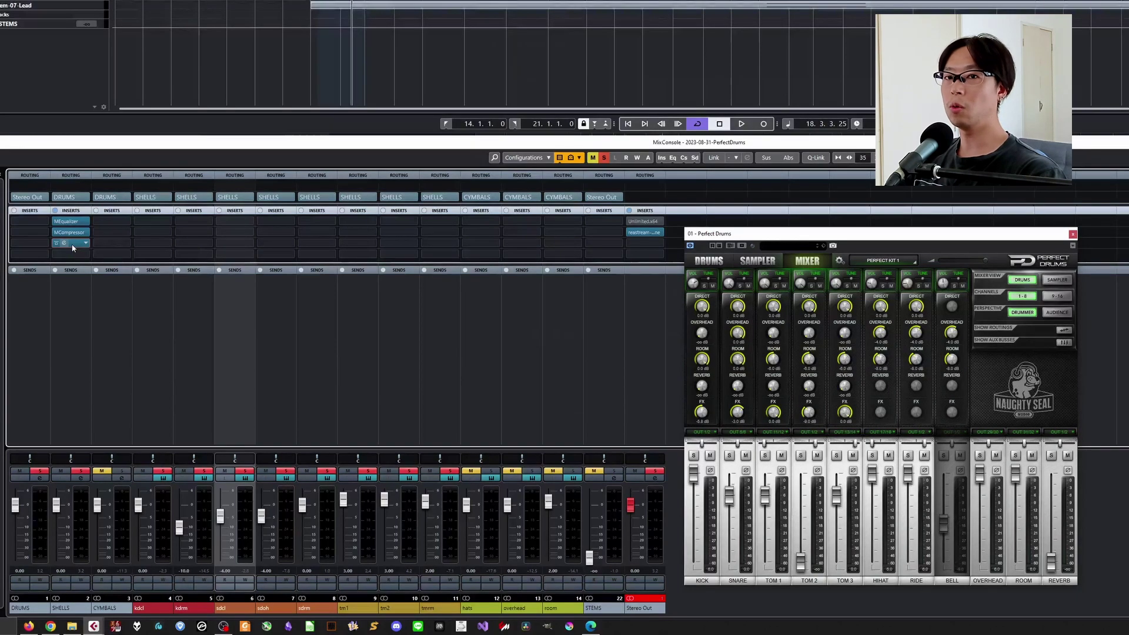
# Open the second MCompressor on the SHELLS group, compare it bypassed and active during playback, and close it
pyautogui.click(72, 244)
pyautogui.press('space')
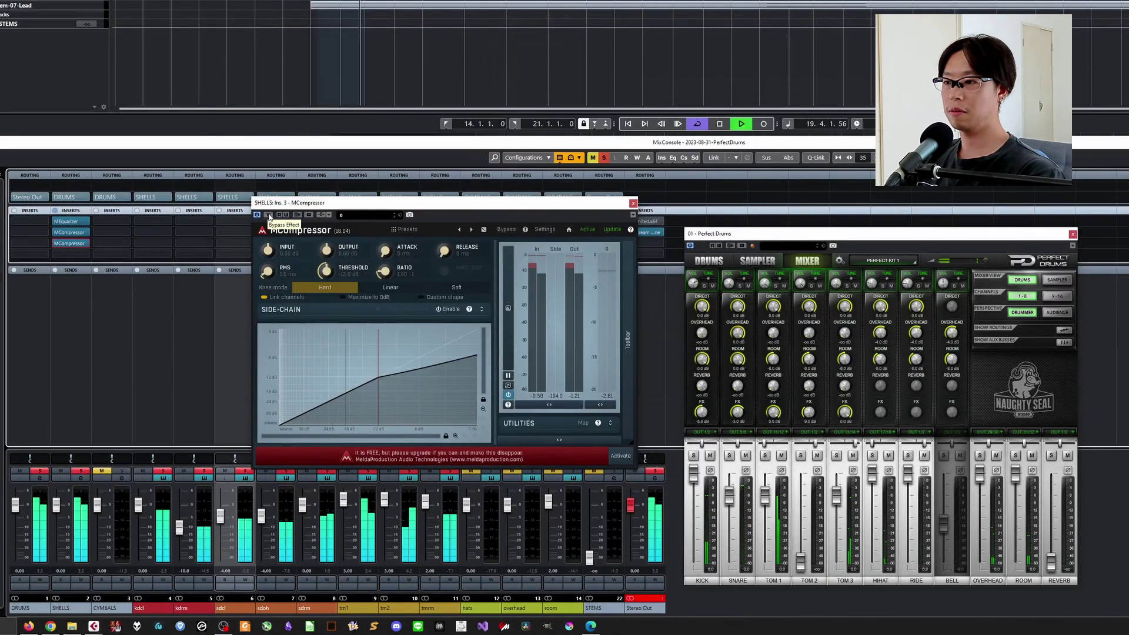
pyautogui.click(269, 216)
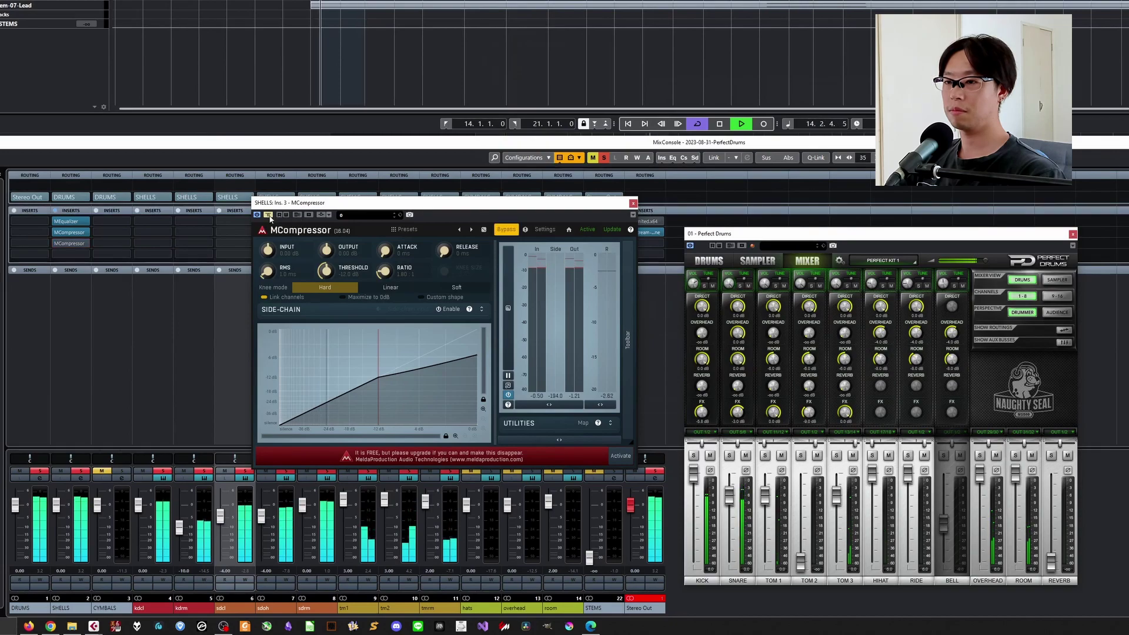
pyautogui.click(269, 216)
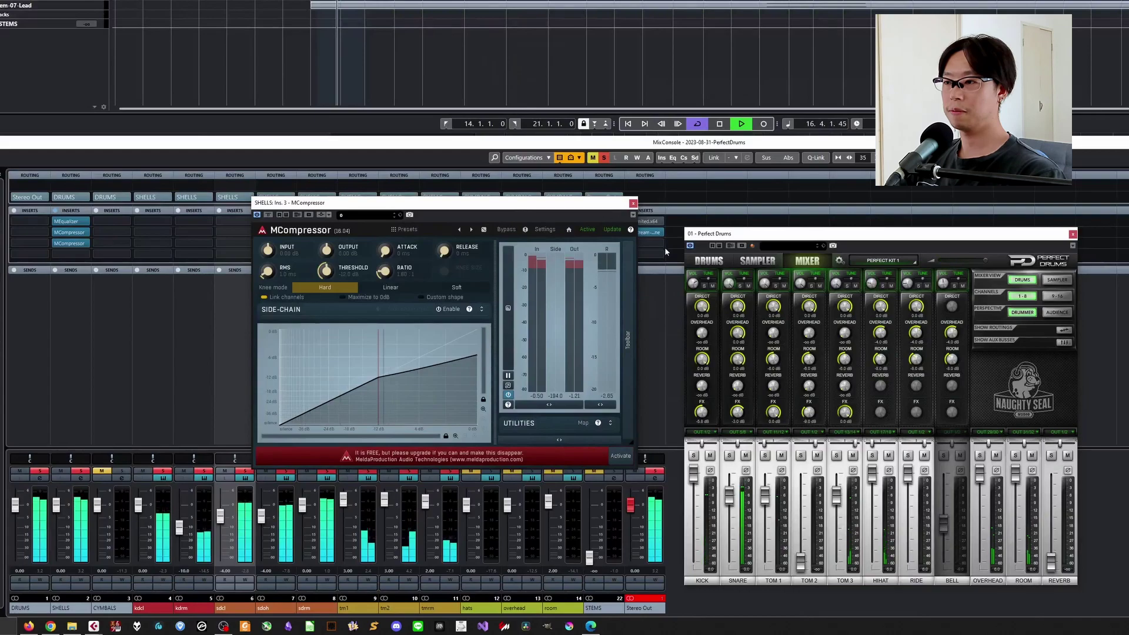
pyautogui.press('space')
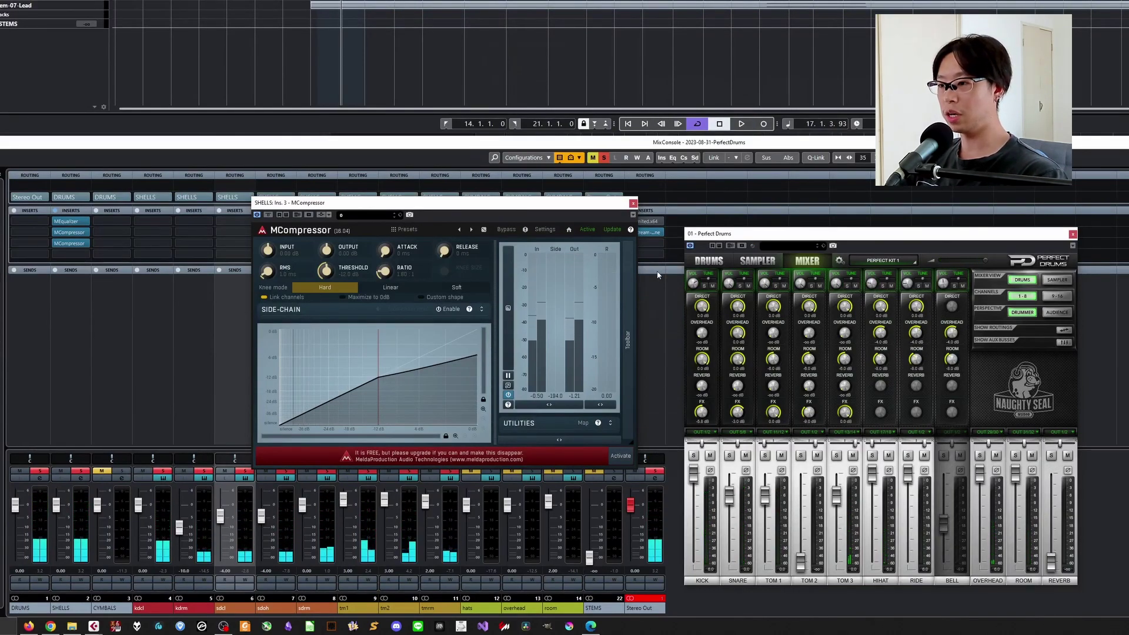
pyautogui.click(120, 396)
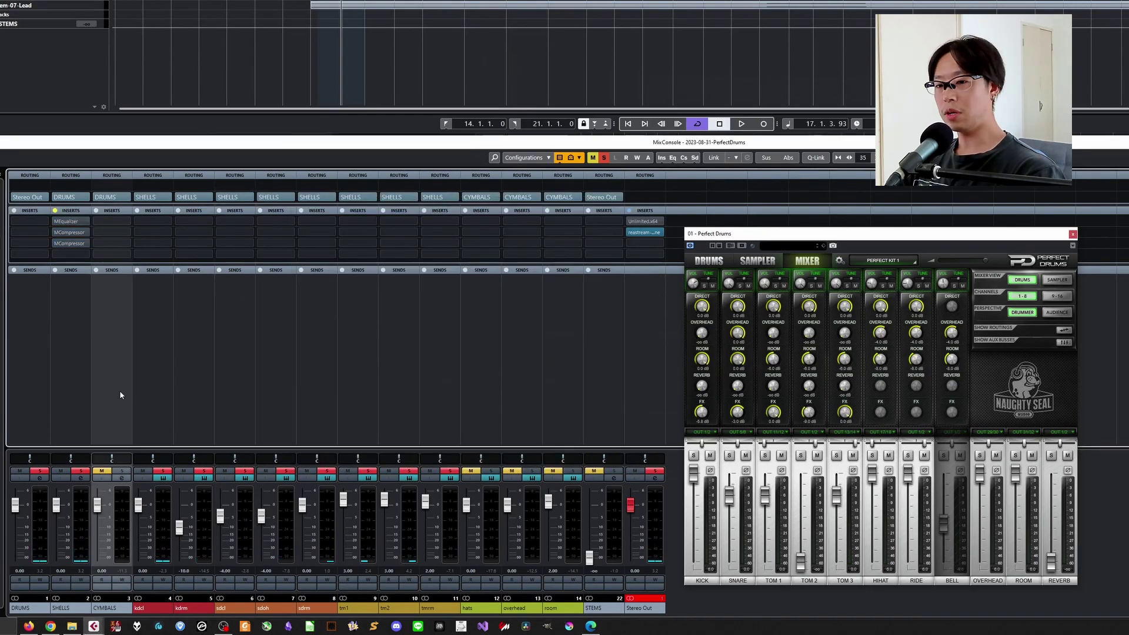
# Compare the soloed SHELLS group with all of its inserts active and bypassed during playback, ending with them bypassed
pyautogui.click(56, 213)
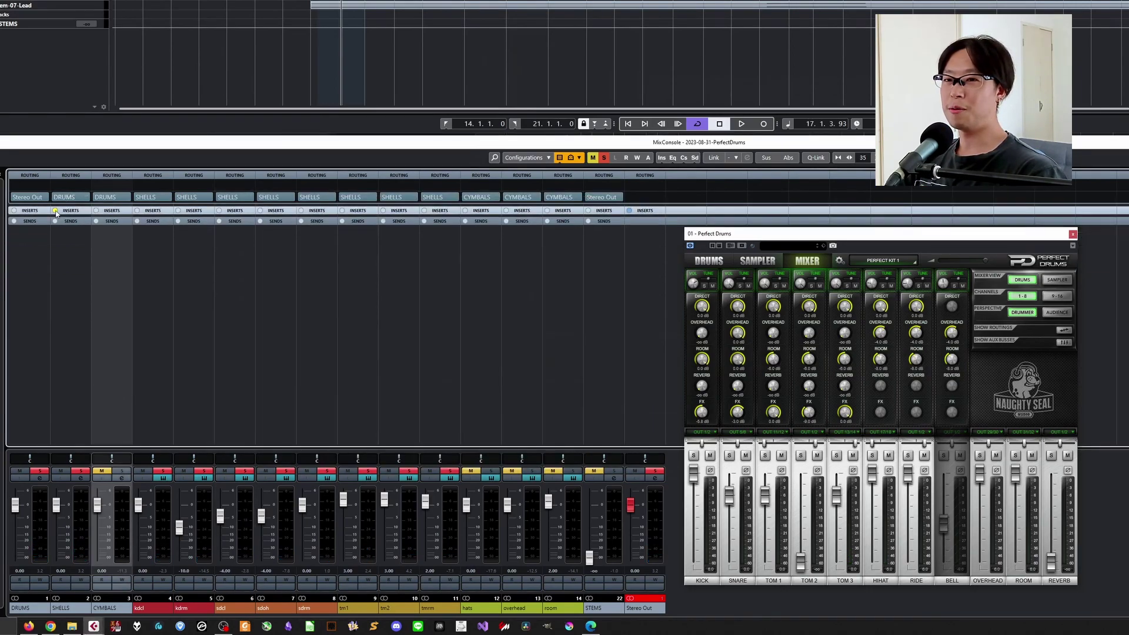
pyautogui.click(50, 213)
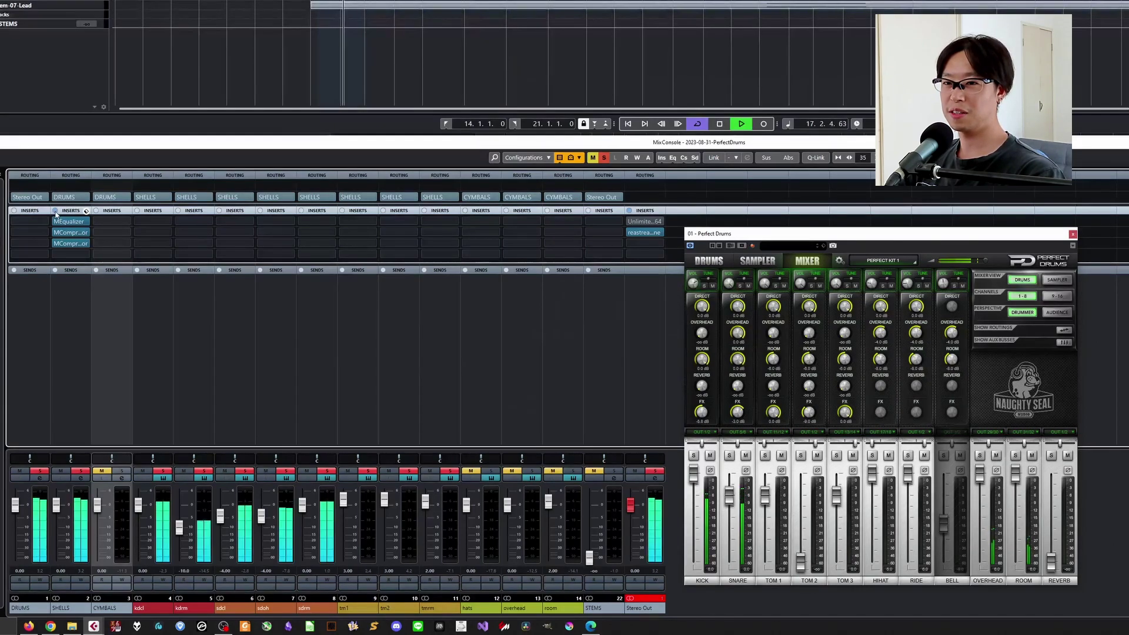
pyautogui.click(54, 213)
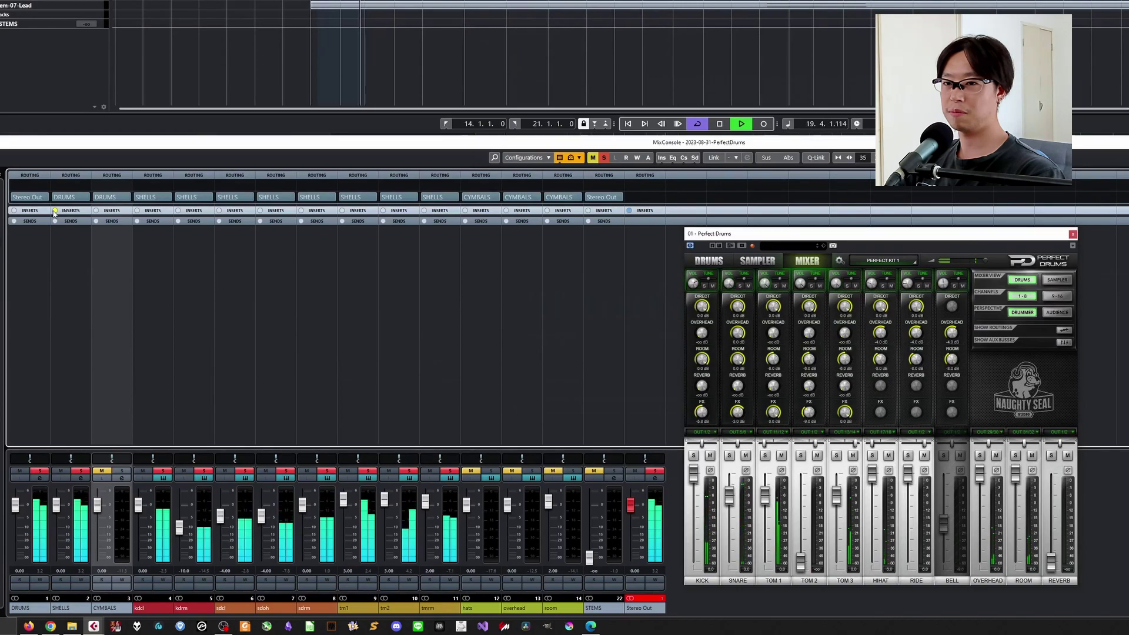
pyautogui.click(54, 211)
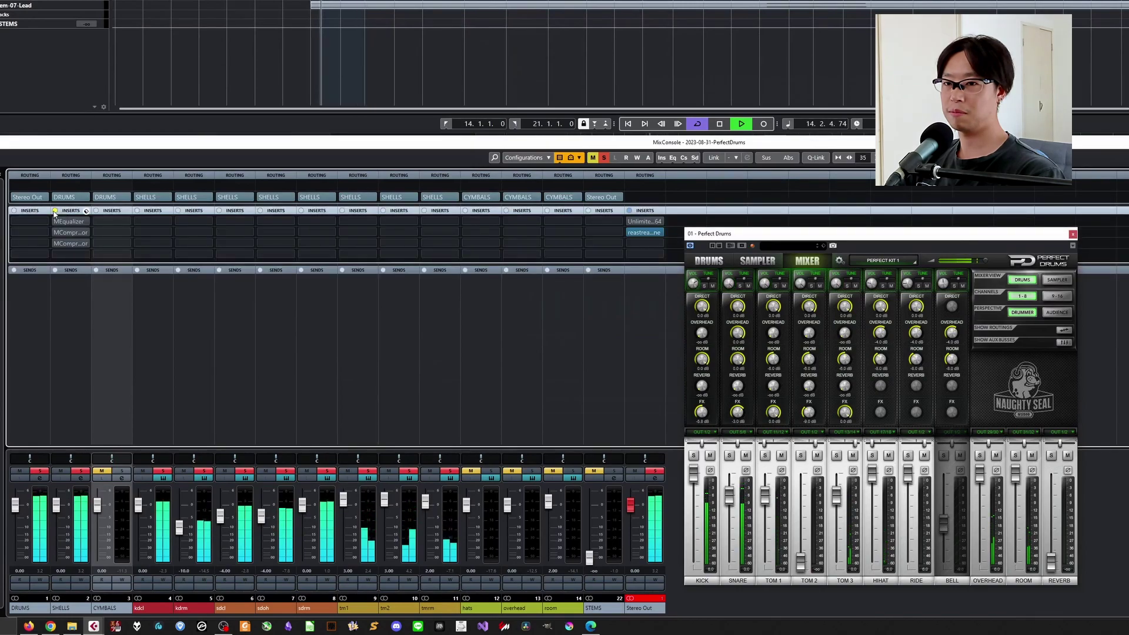
pyautogui.click(55, 211)
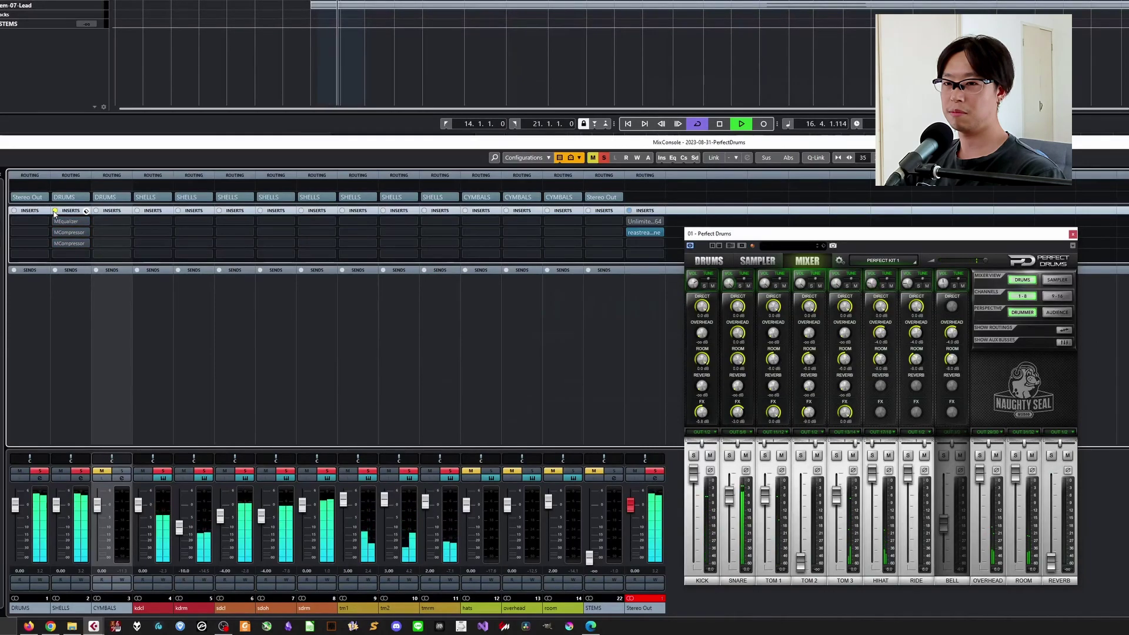
pyautogui.press('space')
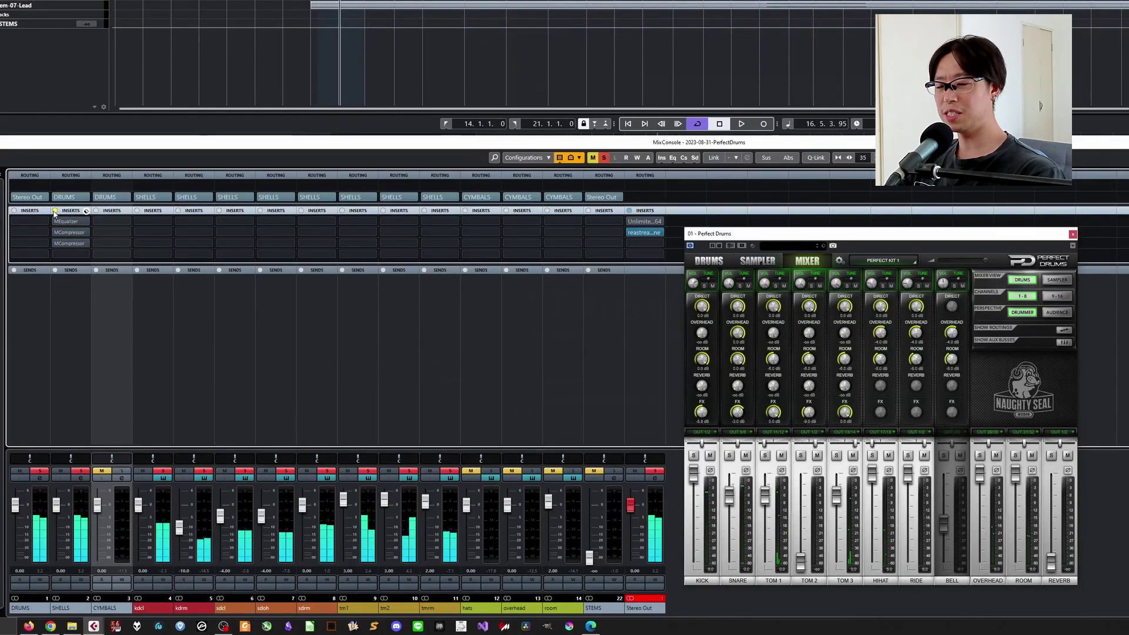
# Restore the full mix by clearing all solos and mutes and raising the STEMS fader to -1.00, and audition the loop from its start
pyautogui.click(322, 390)
pyautogui.press('KP_1')
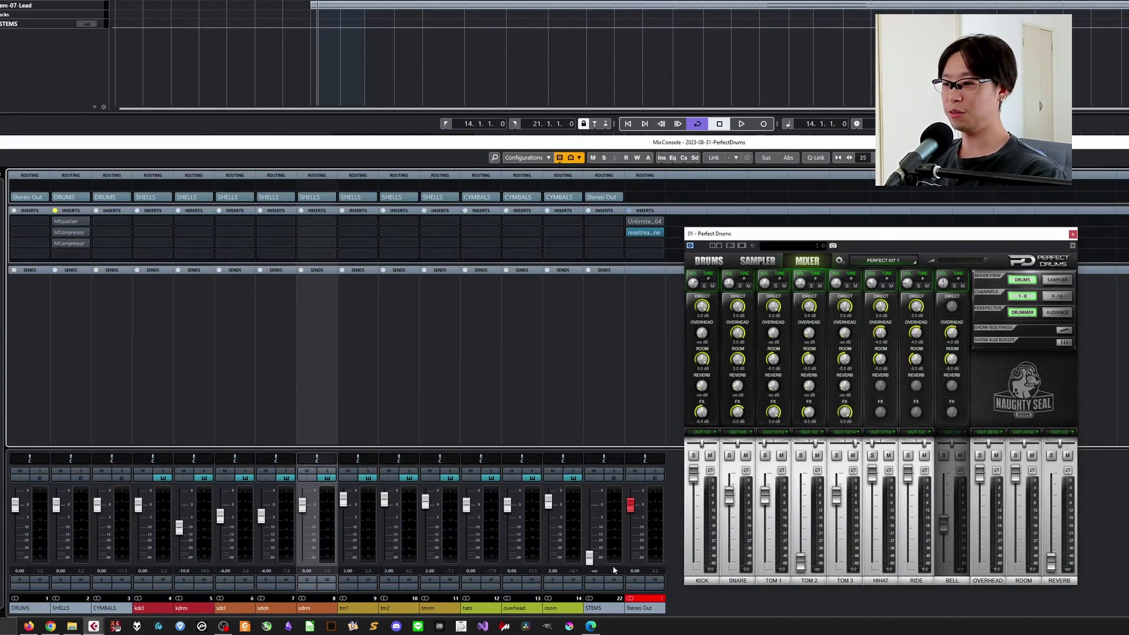
pyautogui.keyDown('ctrl'); pyautogui.click(595, 563); pyautogui.keyUp('ctrl')
pyautogui.press('space')
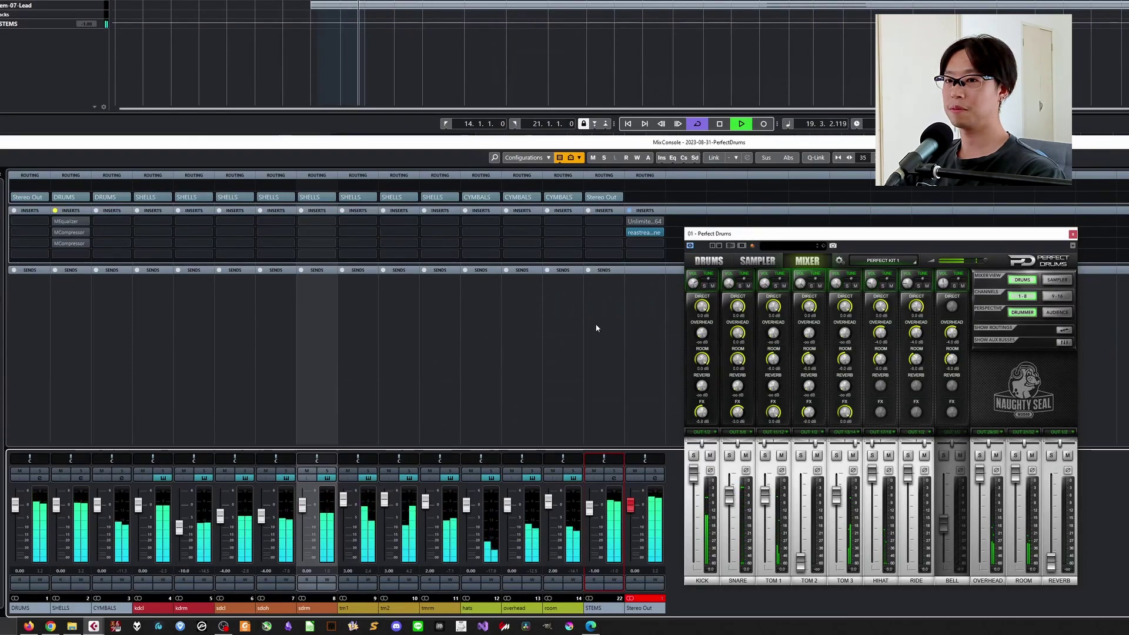
pyautogui.press('space')
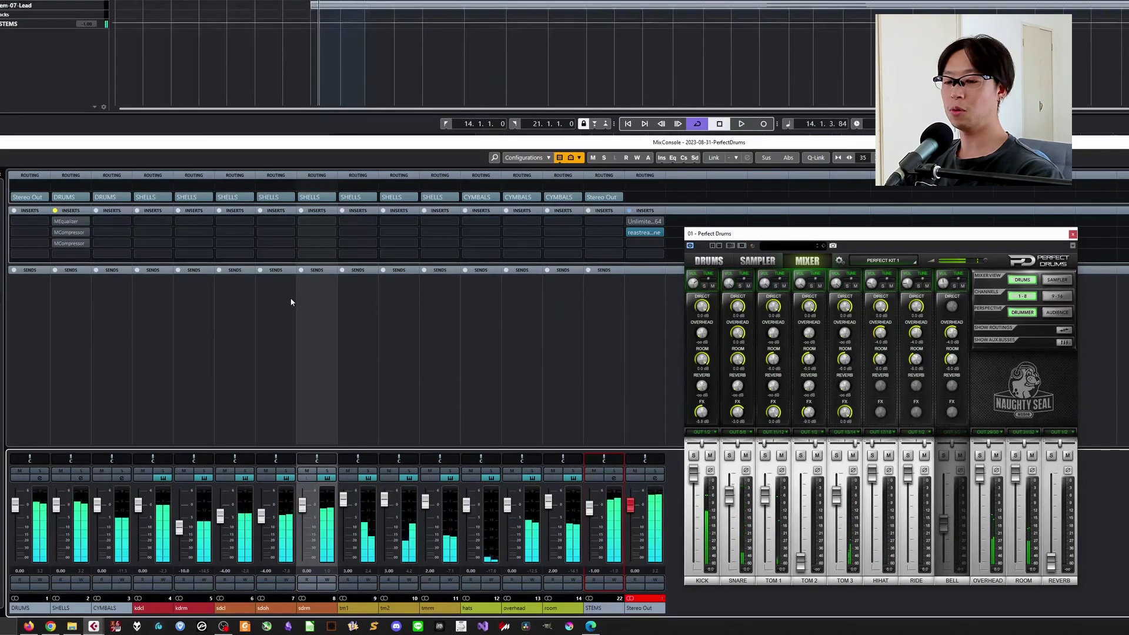
# Reactivate the SHELLS group's inserts and compare them active and bypassed in the full mix, leaving them active
pyautogui.click(55, 212)
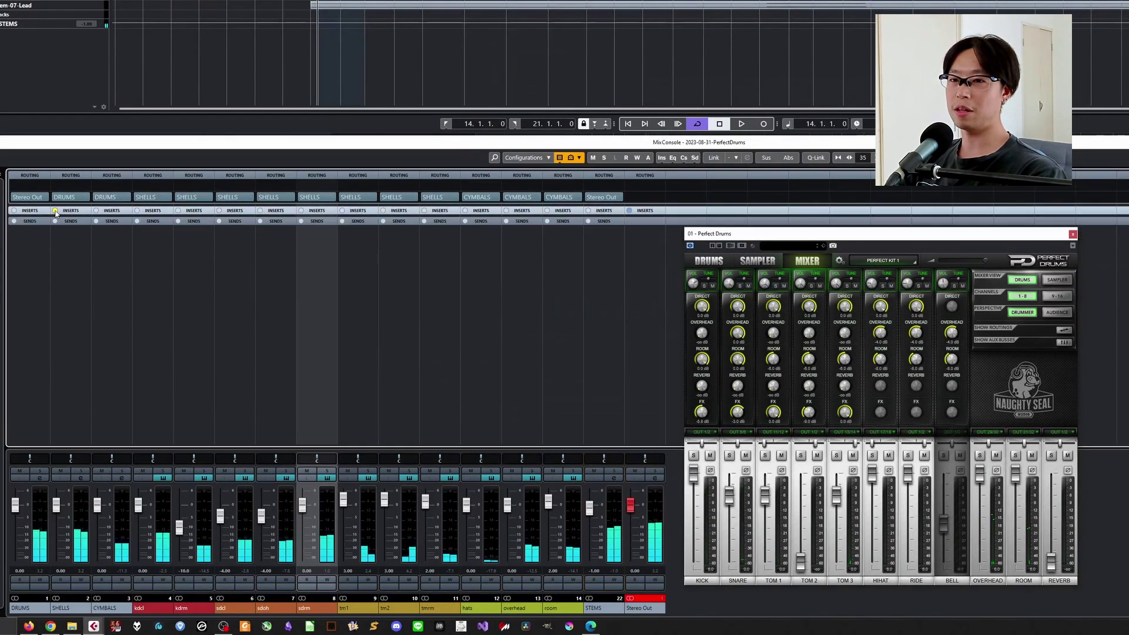
pyautogui.click(75, 212)
pyautogui.click(135, 393)
pyautogui.press('space')
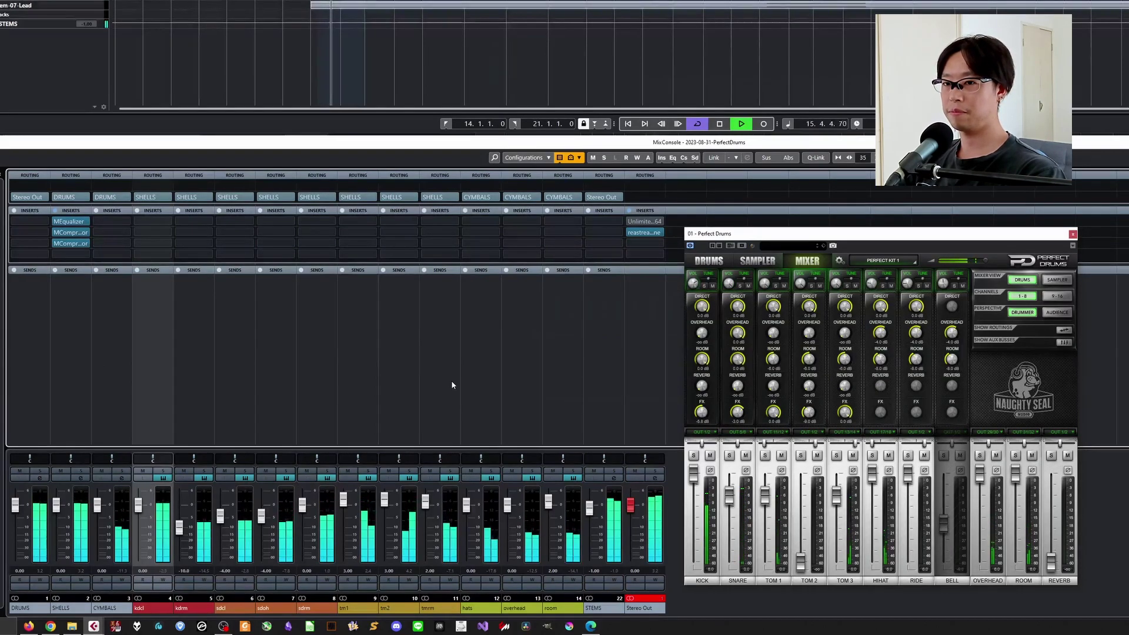
pyautogui.click(54, 211)
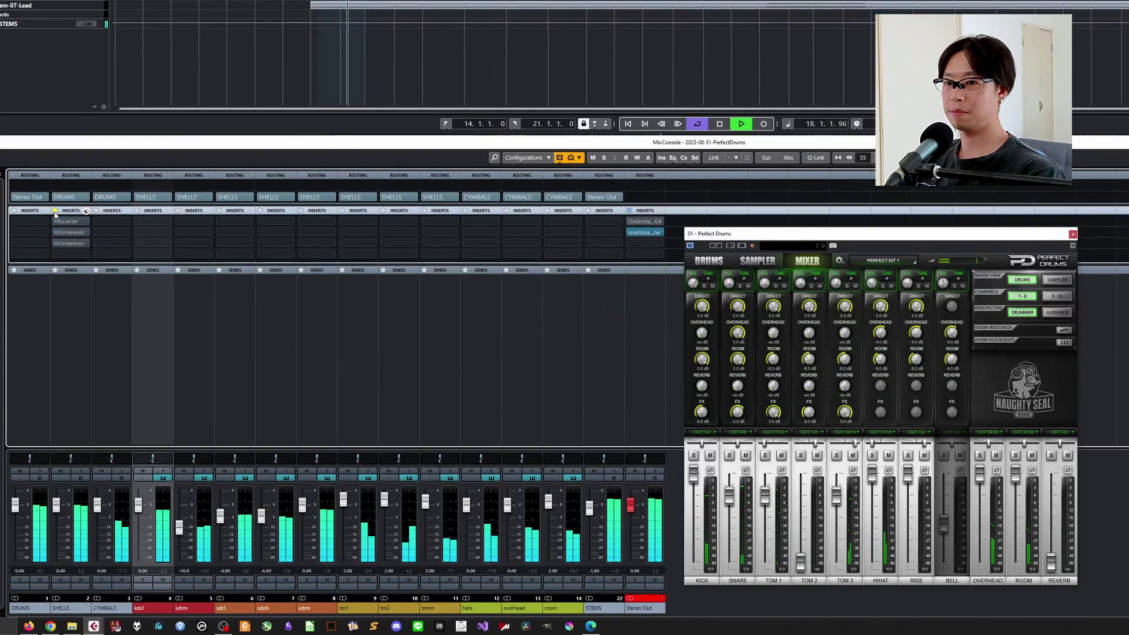
pyautogui.click(55, 212)
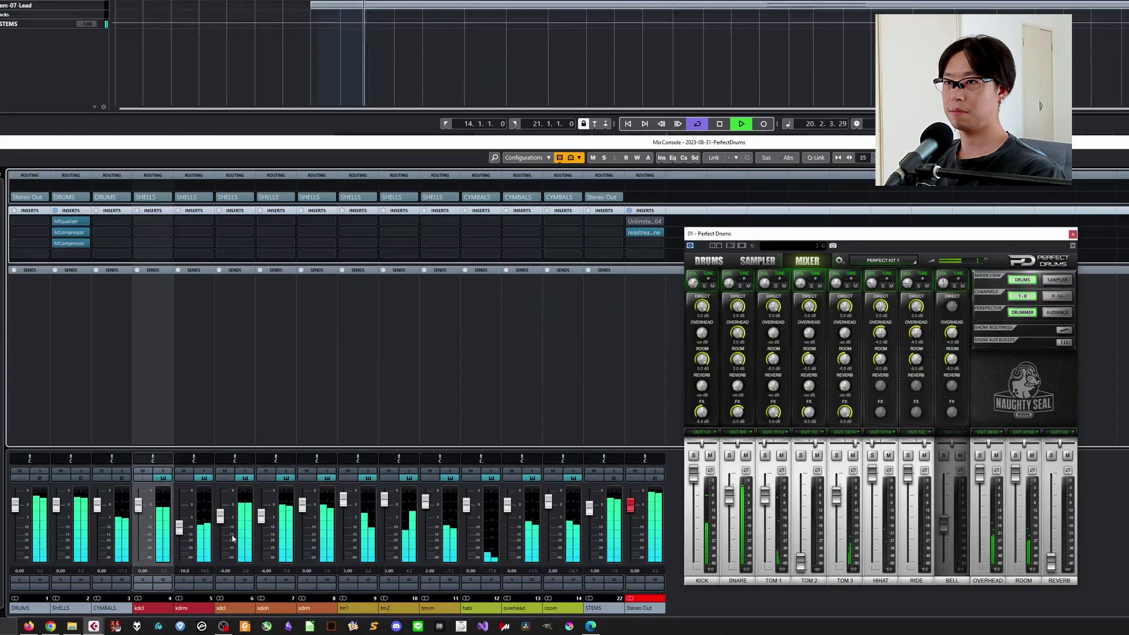
pyautogui.press('space')
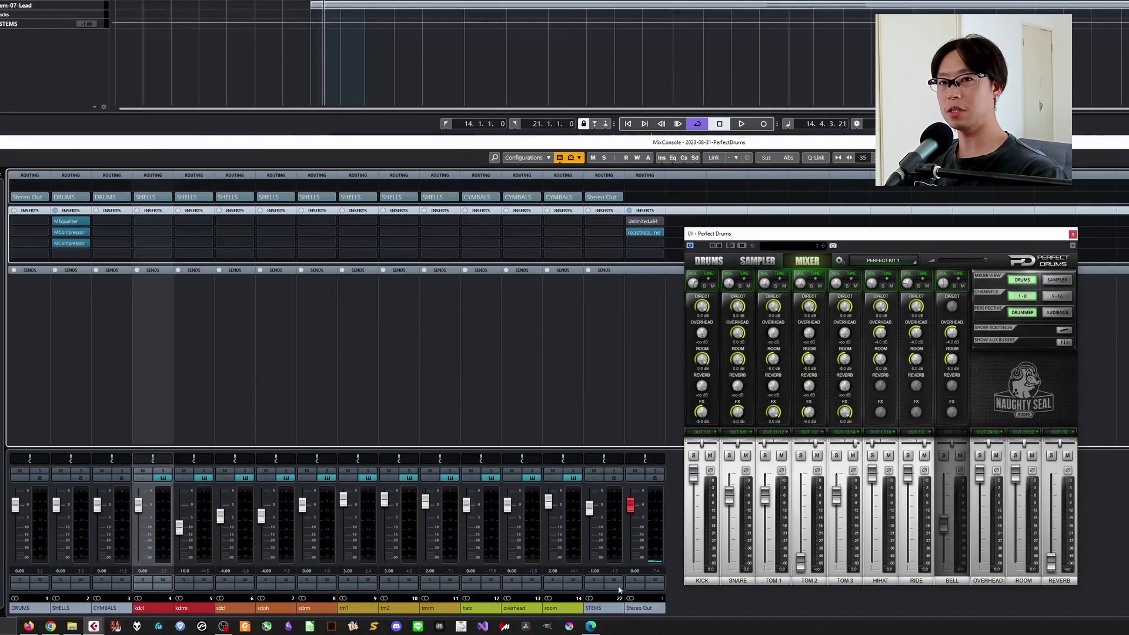
# Open the Unlimited limiter on the Stereo Out channel and start playback to examine its metering
pyautogui.click(645, 221)
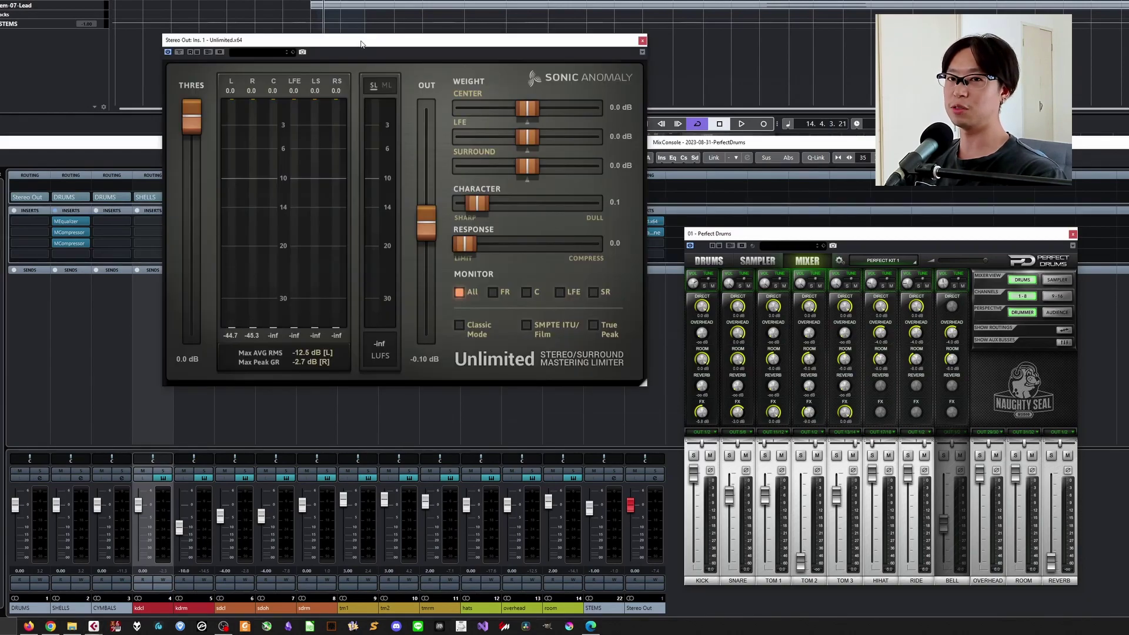
pyautogui.press('space')
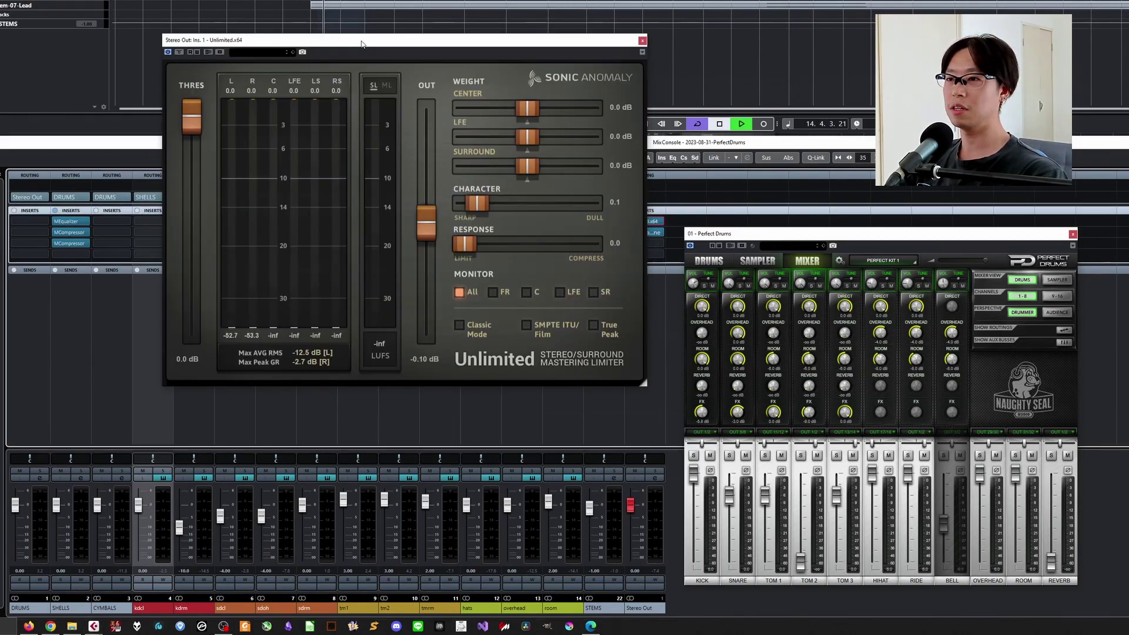